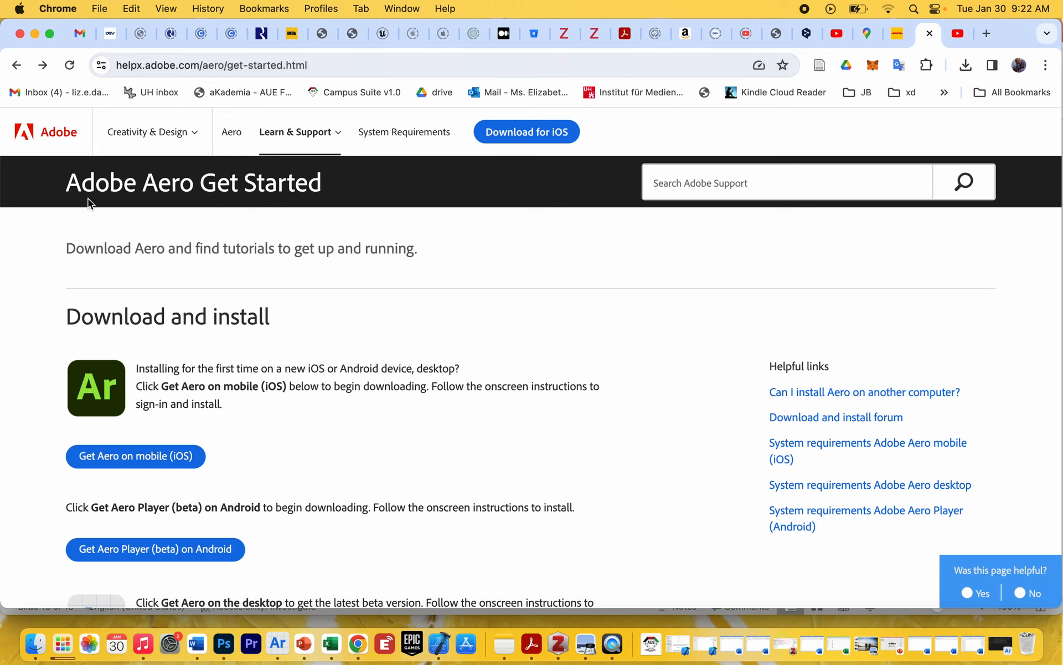
Look through the Adobe Aero download options for iOS, Android and desktop.
{"action": "scroll", "coordinate": [656, 486], "scroll_direction": "down", "scroll_amount": 5}
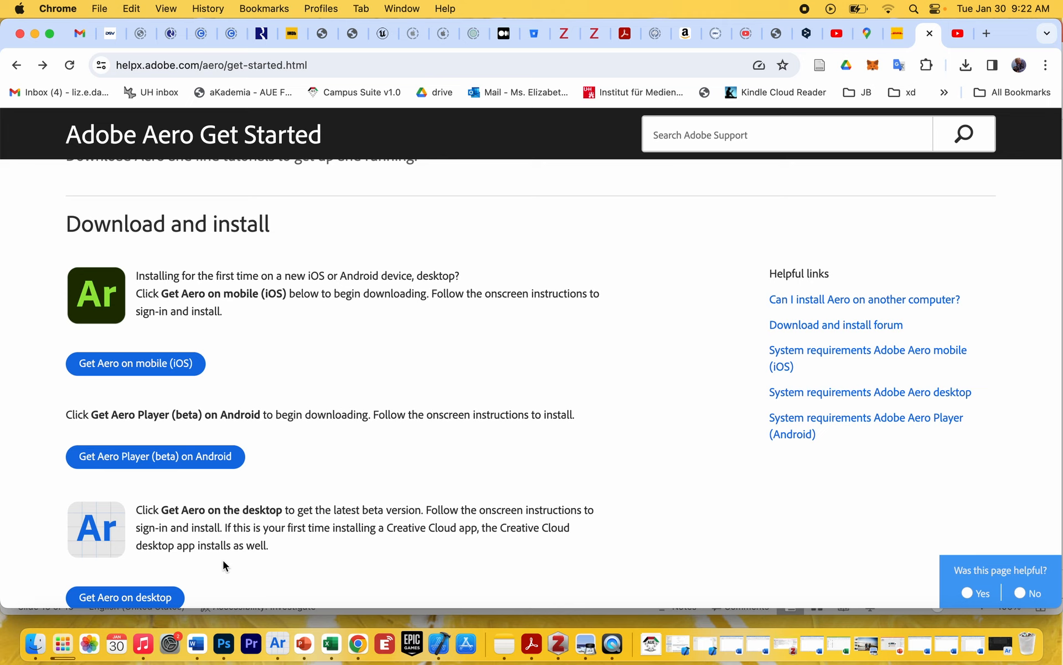
{"action": "scroll", "coordinate": [331, 540], "scroll_direction": "down", "scroll_amount": 1}
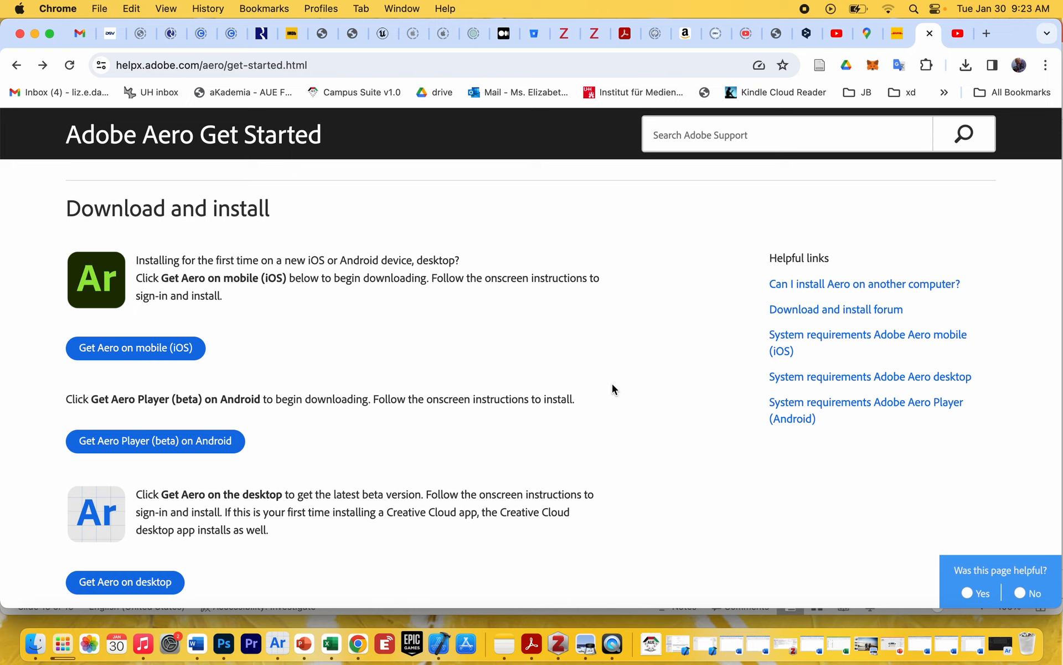
Switch the Wi-Fi connection to the AUE-Staff network.
{"action": "left_click", "coordinate": [889, 10]}
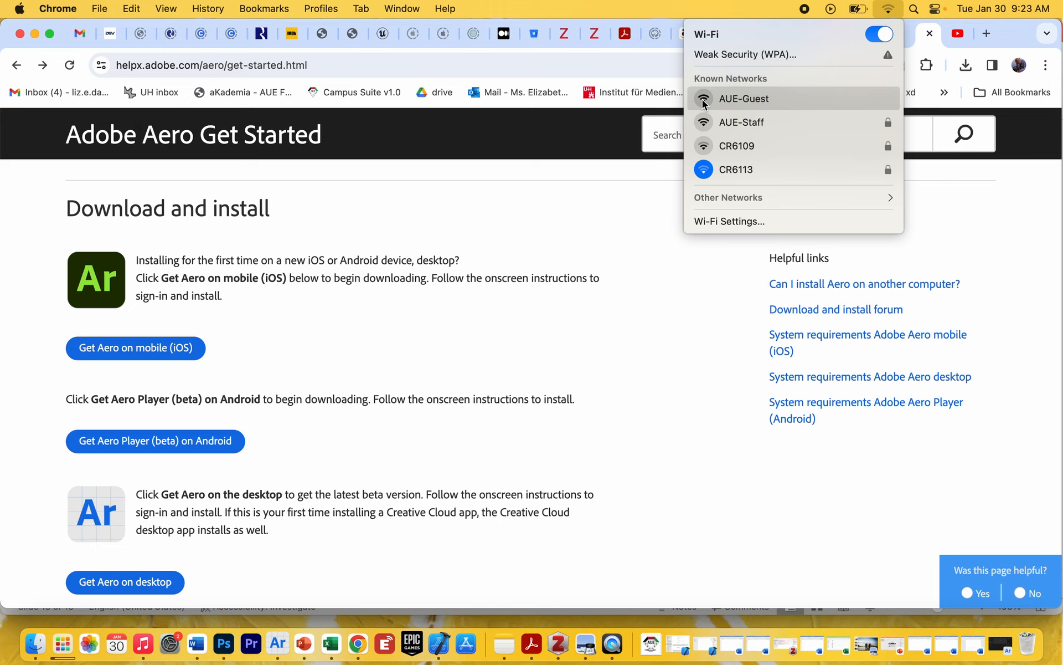
{"action": "left_click", "coordinate": [706, 123]}
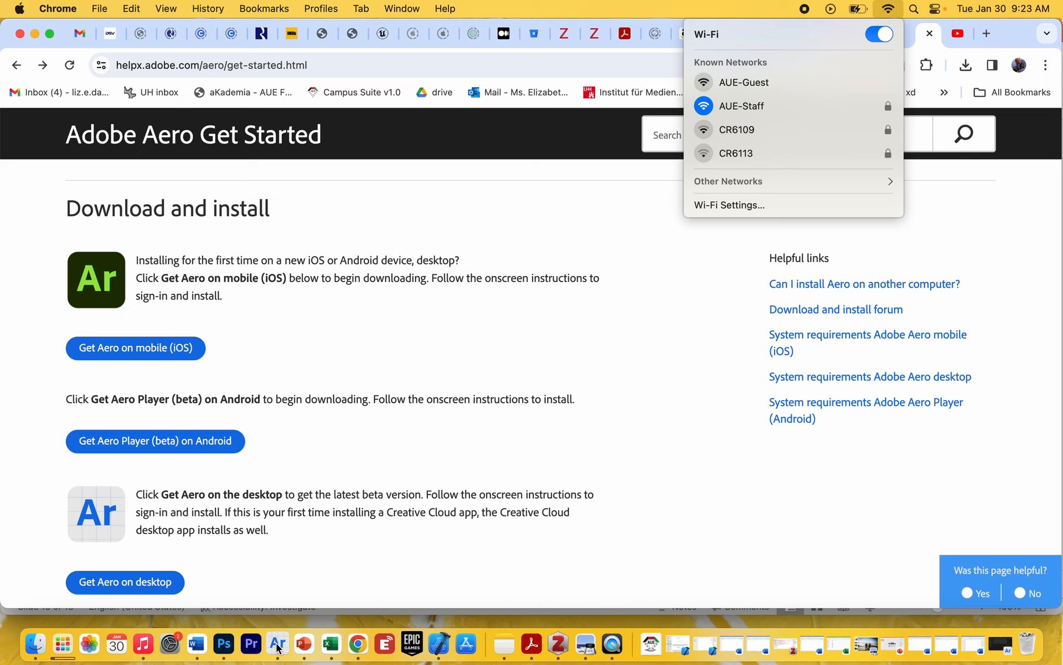
{"action": "left_click", "coordinate": [447, 576]}
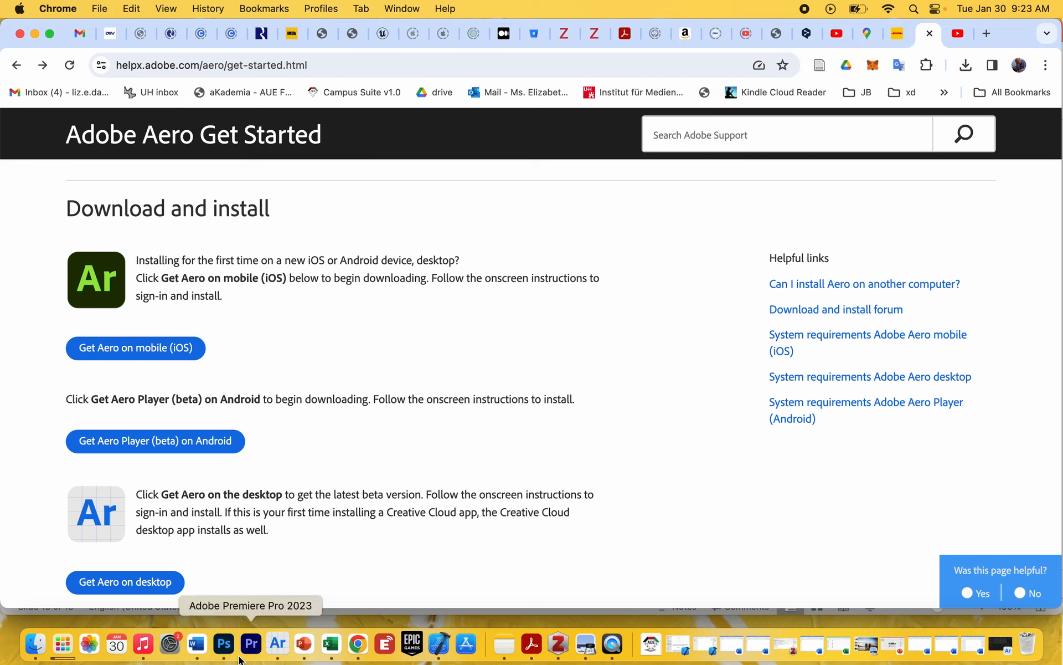
Switch to Adobe Aero and hide the starter assets and behaviors areas so only the scene is shown.
{"action": "left_click", "coordinate": [278, 646]}
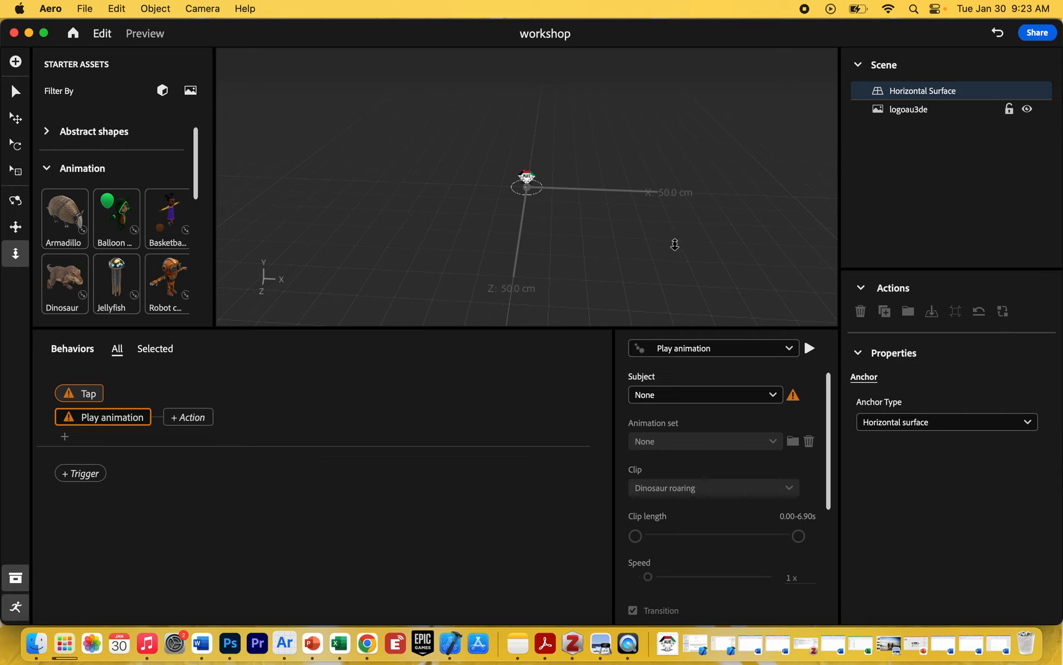
{"action": "left_click", "coordinate": [16, 578]}
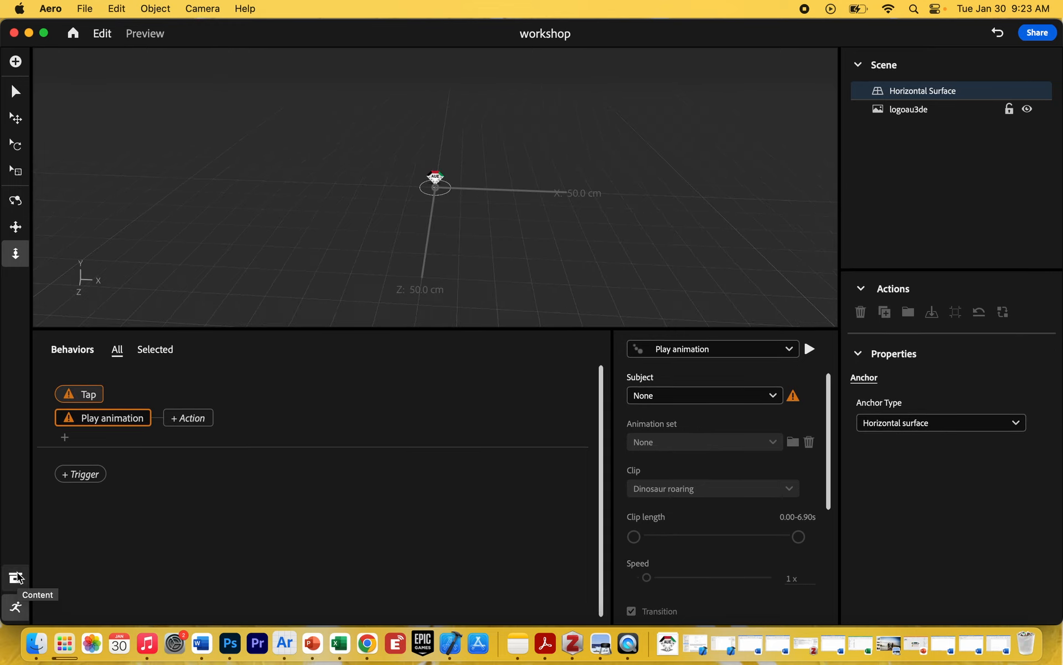
{"action": "left_click", "coordinate": [16, 609]}
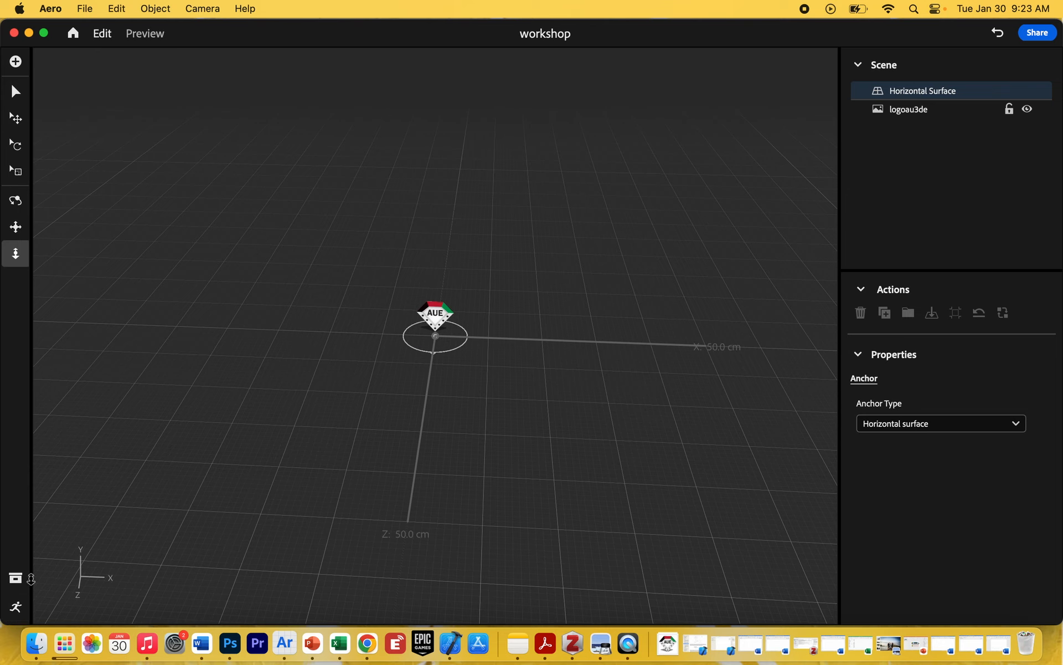
Delete the logoau3de image from the scene.
{"action": "left_click", "coordinate": [900, 114]}
{"action": "key", "text": "Delete"}
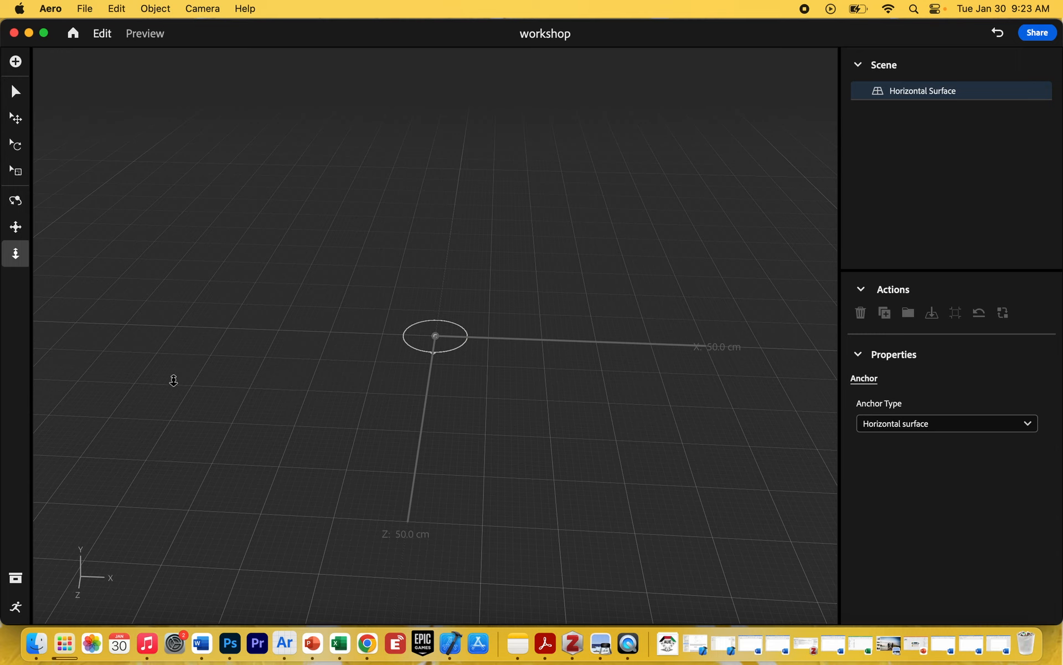
Add the Sphere from the Abstract shapes starter assets to the scene.
{"action": "left_click", "coordinate": [17, 203]}
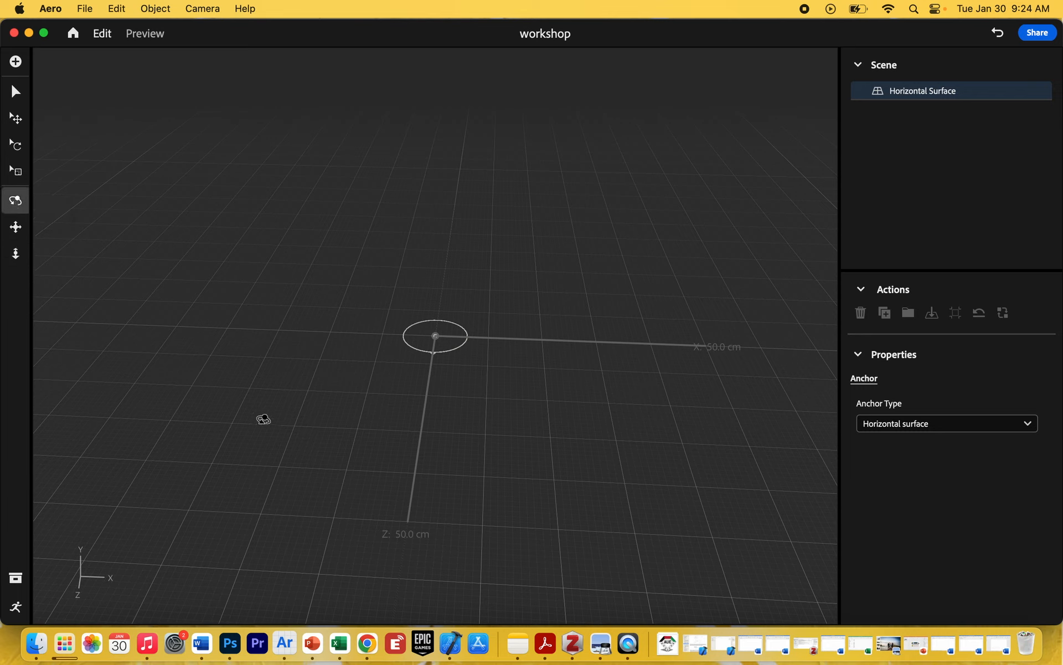
{"action": "mouse_move", "coordinate": [318, 409]}
{"action": "left_mouse_down"}
{"action": "mouse_move", "coordinate": [268, 382]}
{"action": "mouse_move", "coordinate": [330, 406]}
{"action": "mouse_move", "coordinate": [425, 381]}
{"action": "mouse_move", "coordinate": [306, 415]}
{"action": "mouse_move", "coordinate": [257, 368]}
{"action": "mouse_move", "coordinate": [366, 418]}
{"action": "mouse_move", "coordinate": [409, 398]}
{"action": "mouse_move", "coordinate": [344, 408]}
{"action": "mouse_move", "coordinate": [301, 380]}
{"action": "mouse_move", "coordinate": [349, 387]}
{"action": "mouse_move", "coordinate": [285, 401]}
{"action": "mouse_move", "coordinate": [307, 392]}
{"action": "left_mouse_up"}
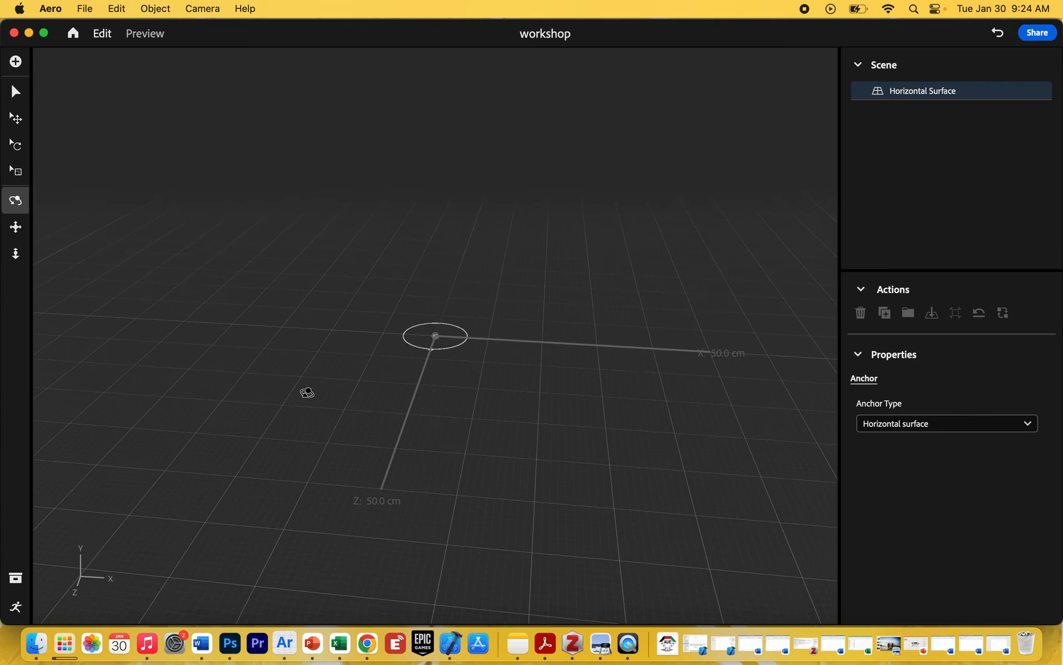
{"action": "left_click", "coordinate": [17, 254]}
{"action": "mouse_move", "coordinate": [351, 458]}
{"action": "left_mouse_down"}
{"action": "mouse_move", "coordinate": [363, 408]}
{"action": "mouse_move", "coordinate": [344, 530]}
{"action": "mouse_move", "coordinate": [340, 444]}
{"action": "left_mouse_up"}
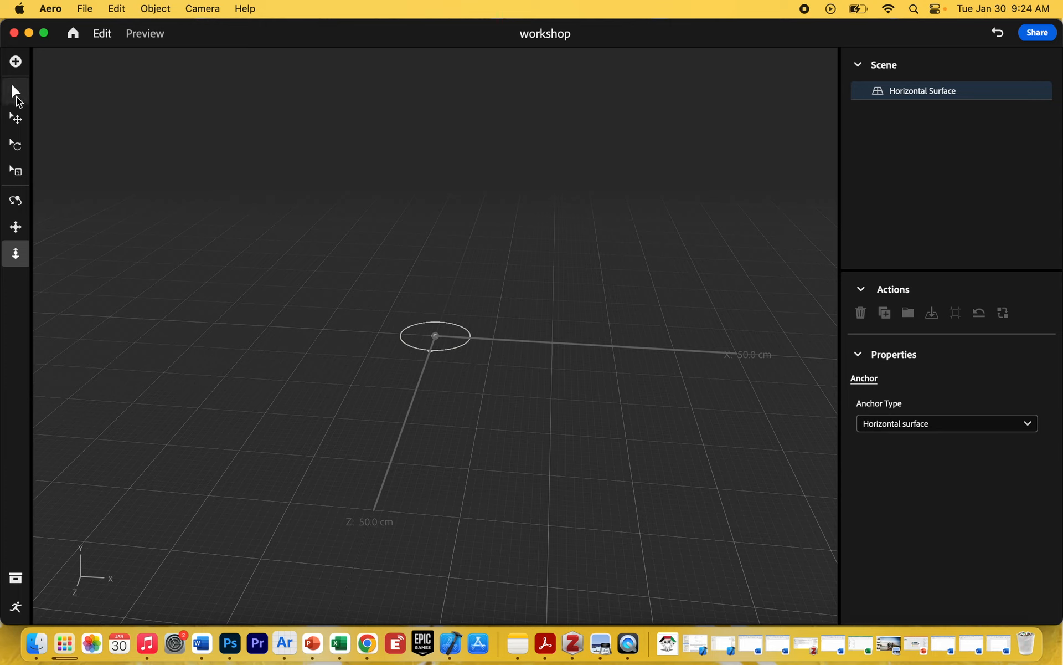
{"action": "left_click", "coordinate": [15, 92]}
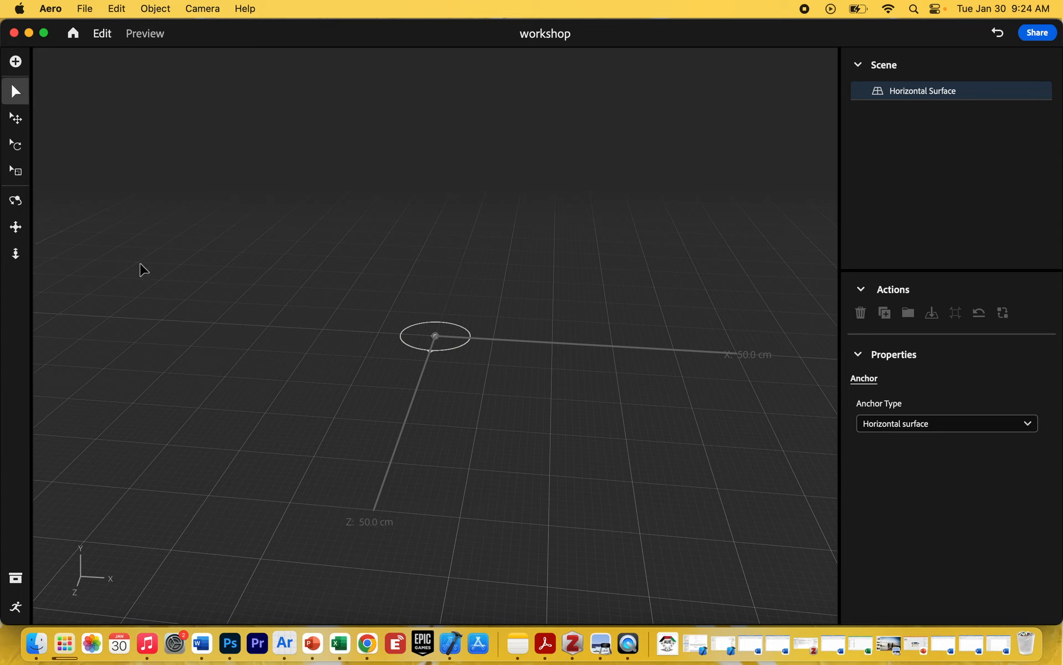
{"action": "left_click", "coordinate": [18, 580]}
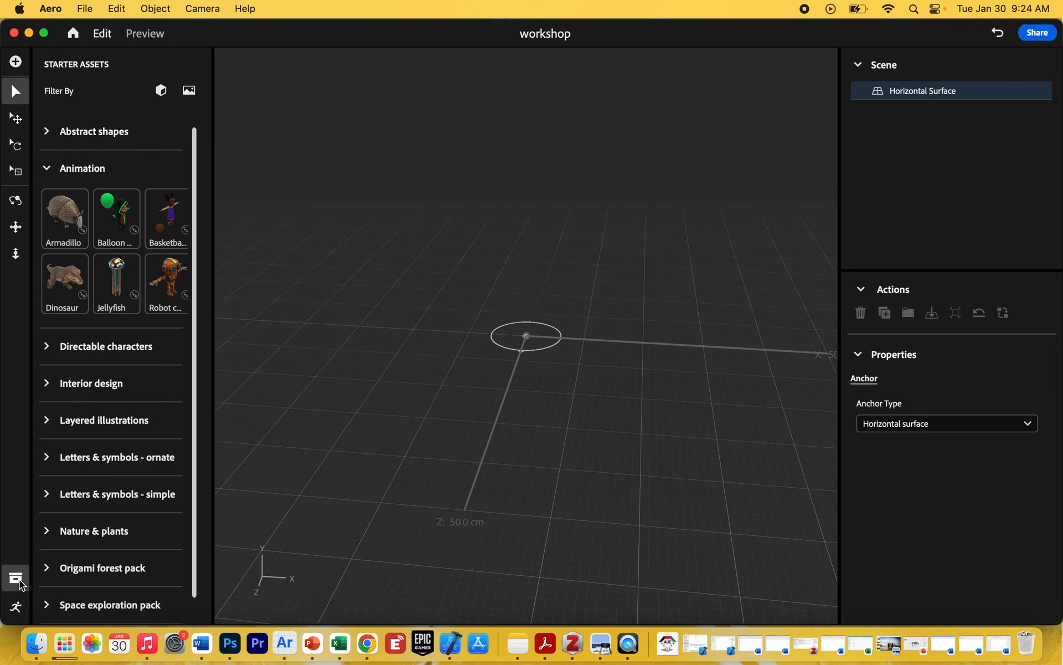
{"action": "left_click", "coordinate": [47, 170]}
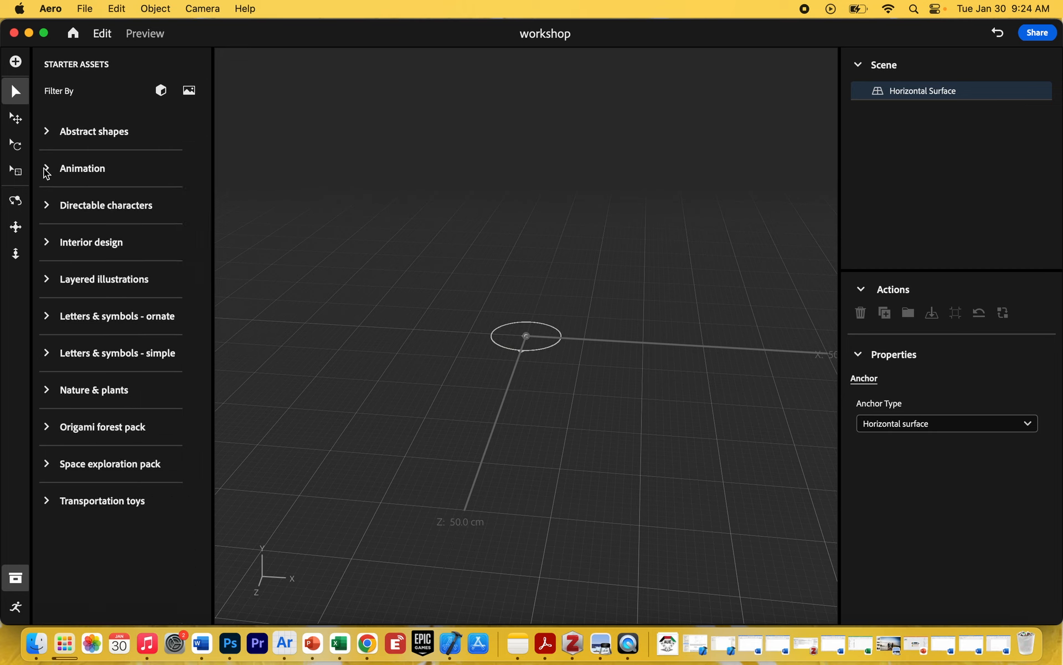
{"action": "left_click", "coordinate": [47, 132]}
{"action": "left_click", "coordinate": [47, 132]}
{"action": "left_click", "coordinate": [47, 132]}
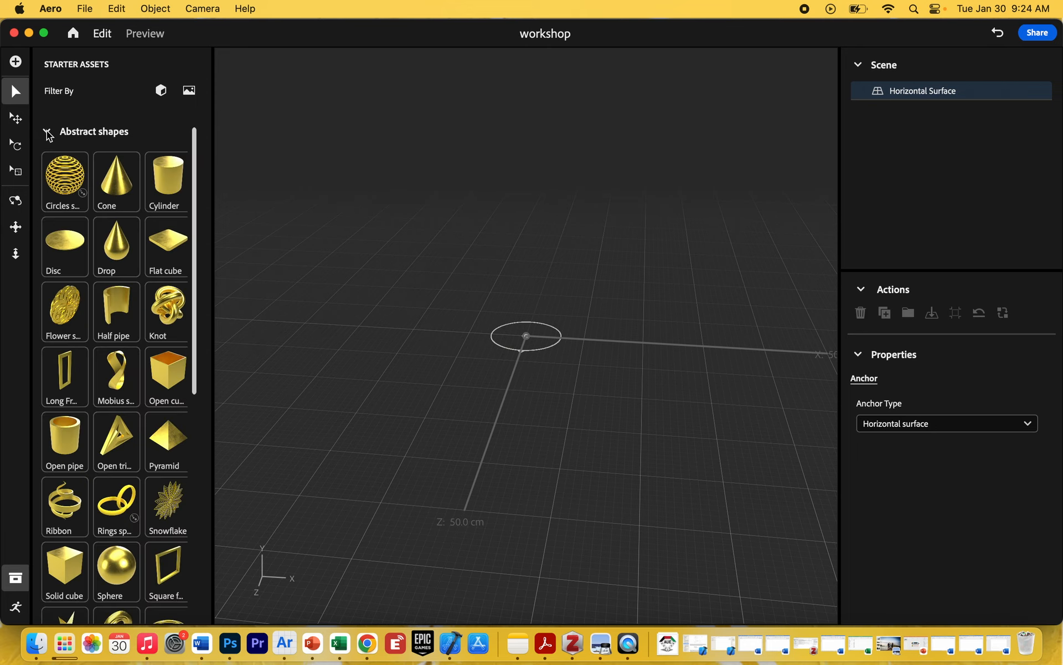
{"action": "left_click", "coordinate": [116, 570]}
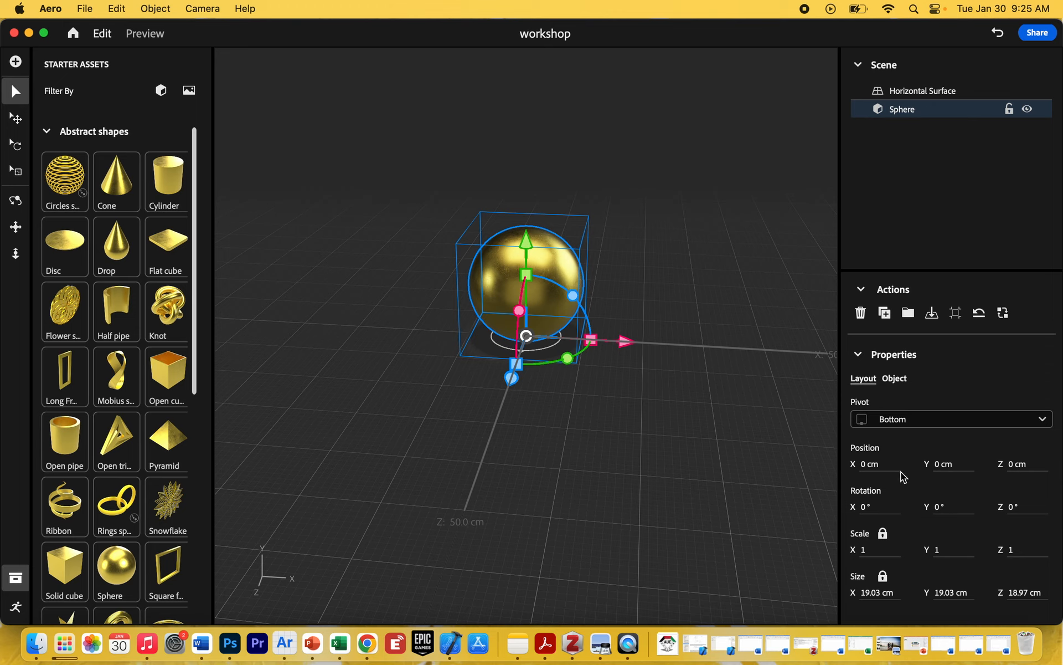
Move the sphere to X position -0.9 cm and scale it uniformly to 1.1.
{"action": "left_click_drag", "start_coordinate": [869, 470], "coordinate": [874, 493]}
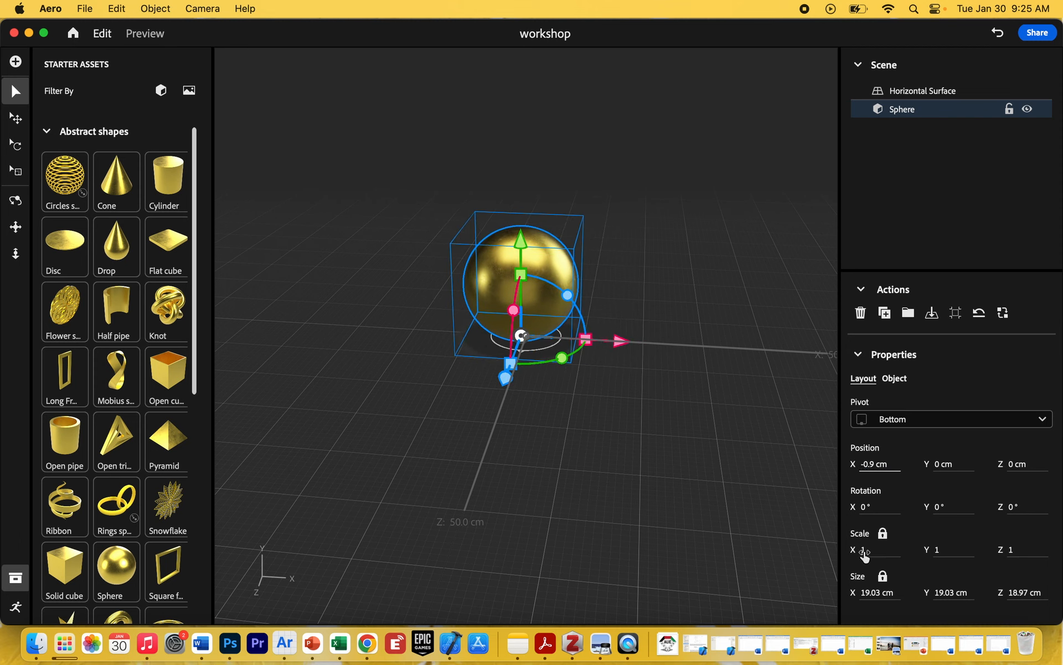
{"action": "left_click_drag", "start_coordinate": [862, 552], "coordinate": [868, 557]}
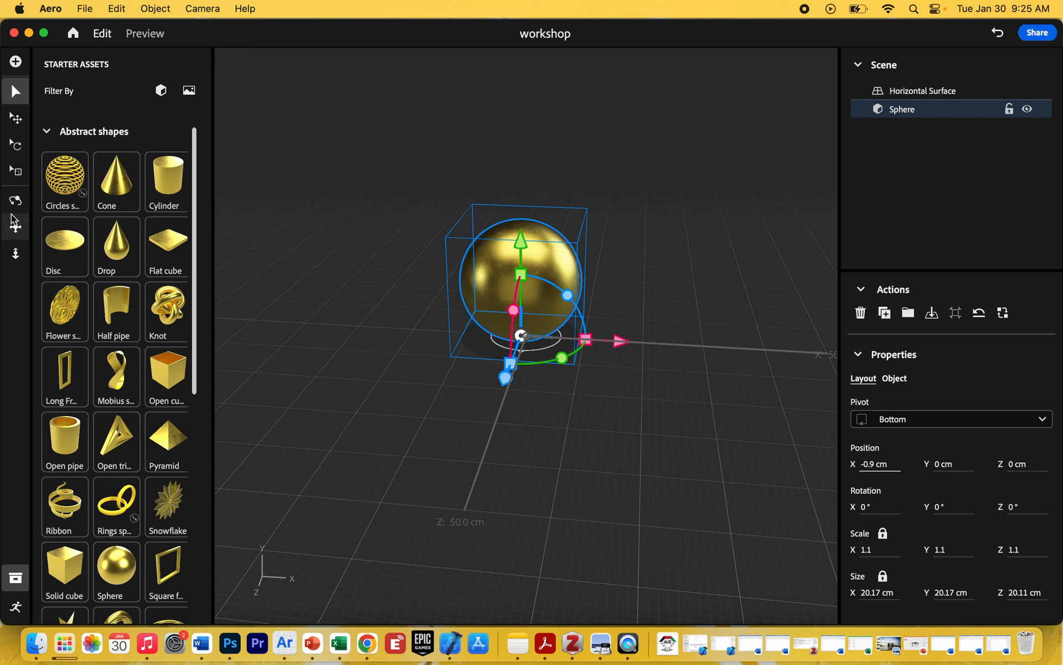
Delete the sphere from the scene and undo the deletion.
{"action": "left_click", "coordinate": [16, 254]}
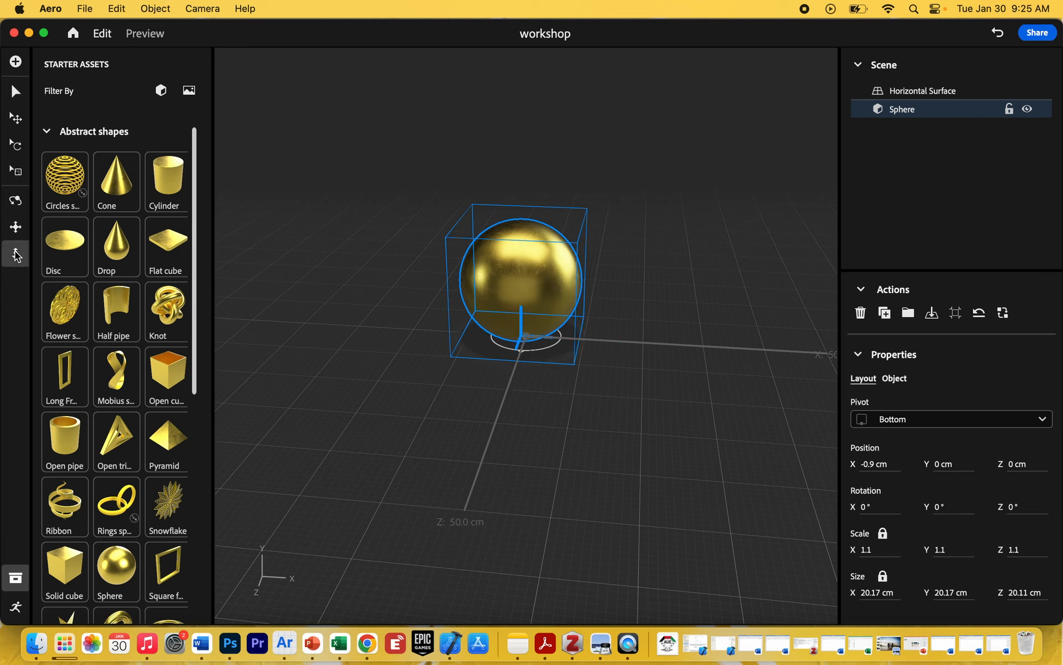
{"action": "left_click_drag", "start_coordinate": [476, 418], "coordinate": [469, 507]}
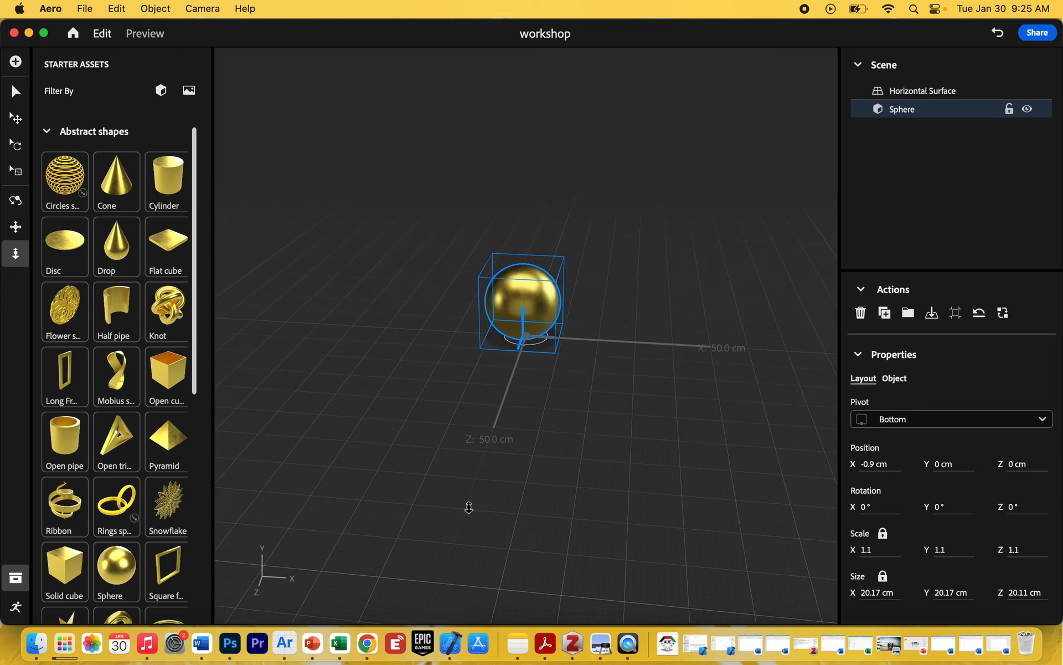
{"action": "mouse_move", "coordinate": [469, 507]}
{"action": "left_mouse_down"}
{"action": "mouse_move", "coordinate": [477, 435]}
{"action": "mouse_move", "coordinate": [470, 504]}
{"action": "left_mouse_up"}
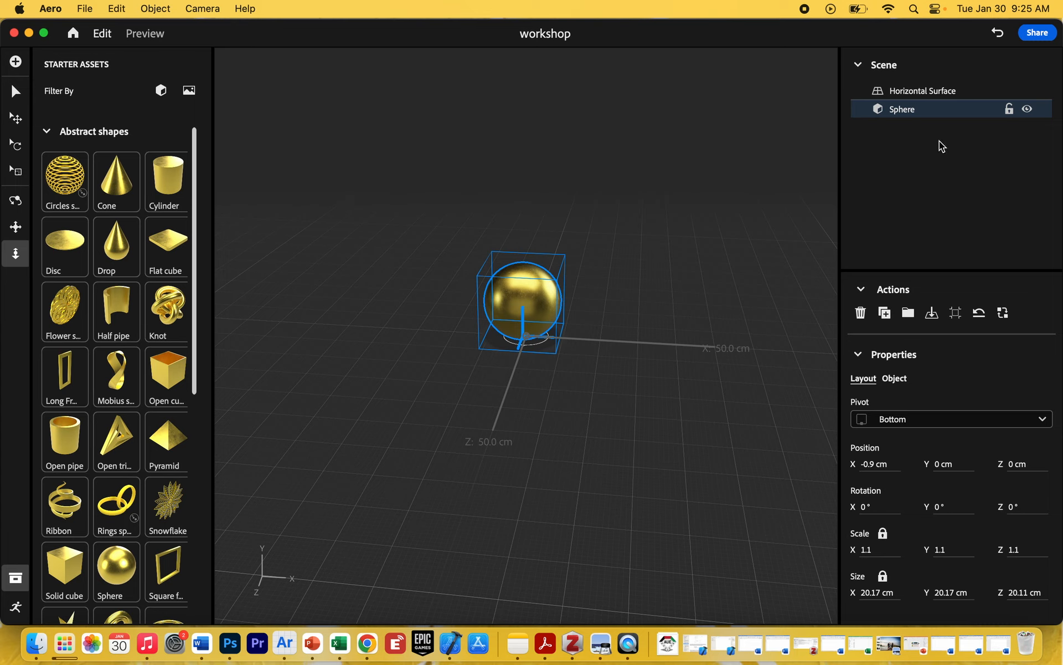
{"action": "key", "text": "Delete"}
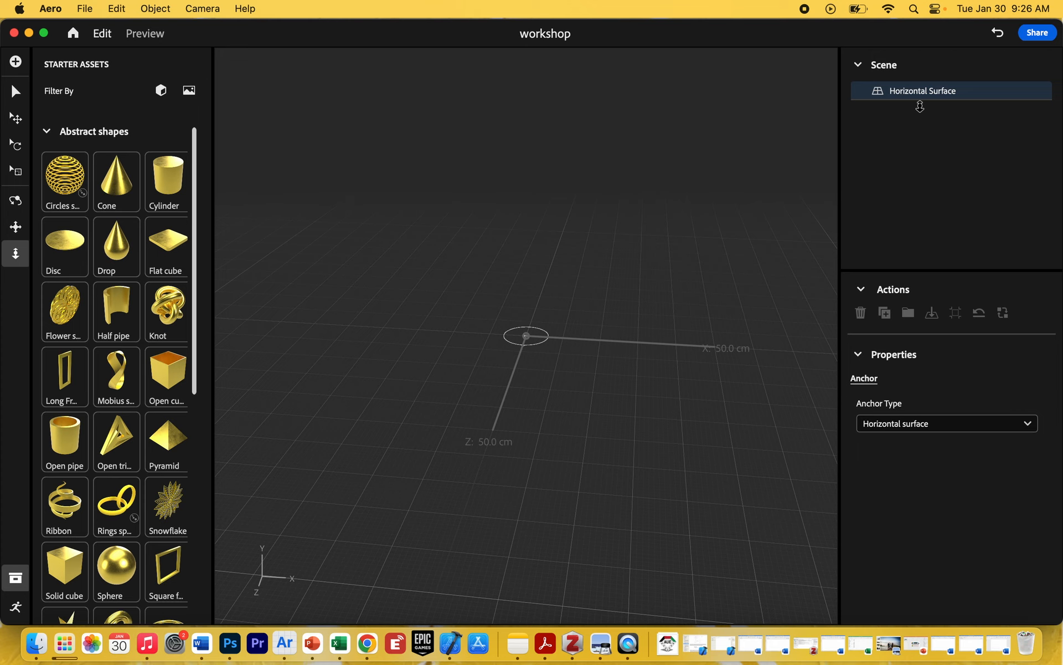
{"action": "key", "text": "super+z"}
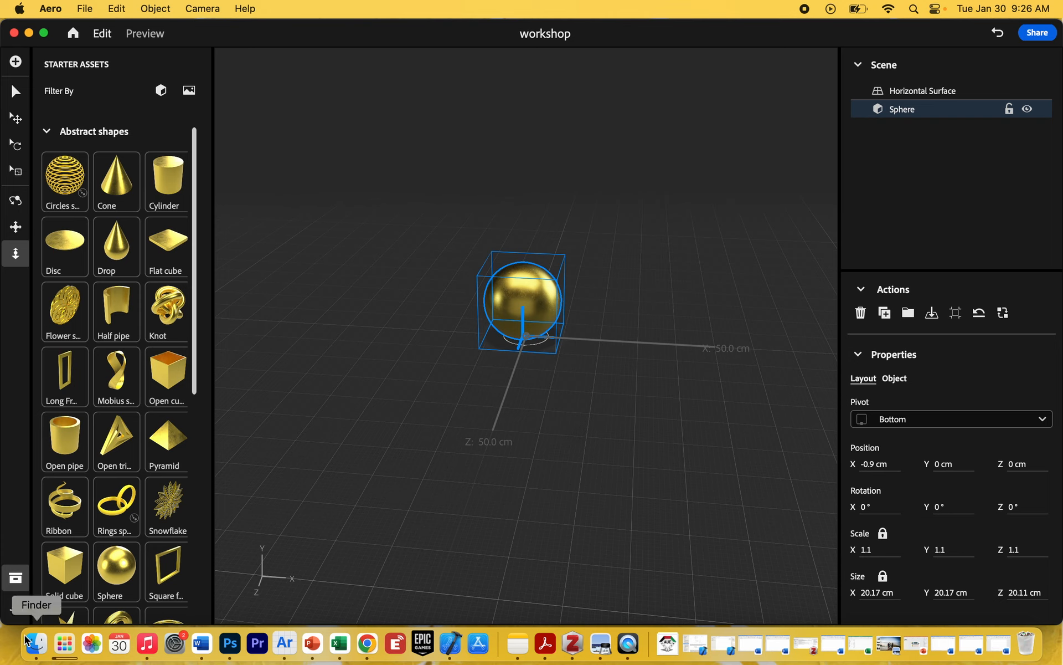
Show the scene's behaviors and delete the old Play animation action together with its Tap trigger.
{"action": "left_click", "coordinate": [15, 610]}
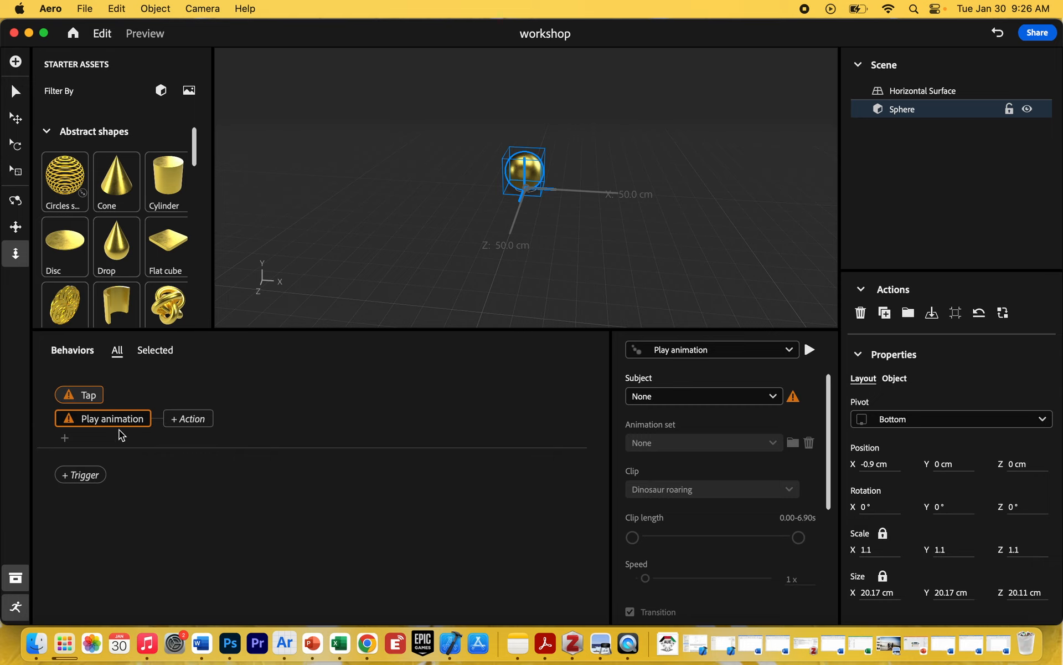
{"action": "key", "text": "Delete"}
{"action": "left_click", "coordinate": [94, 398]}
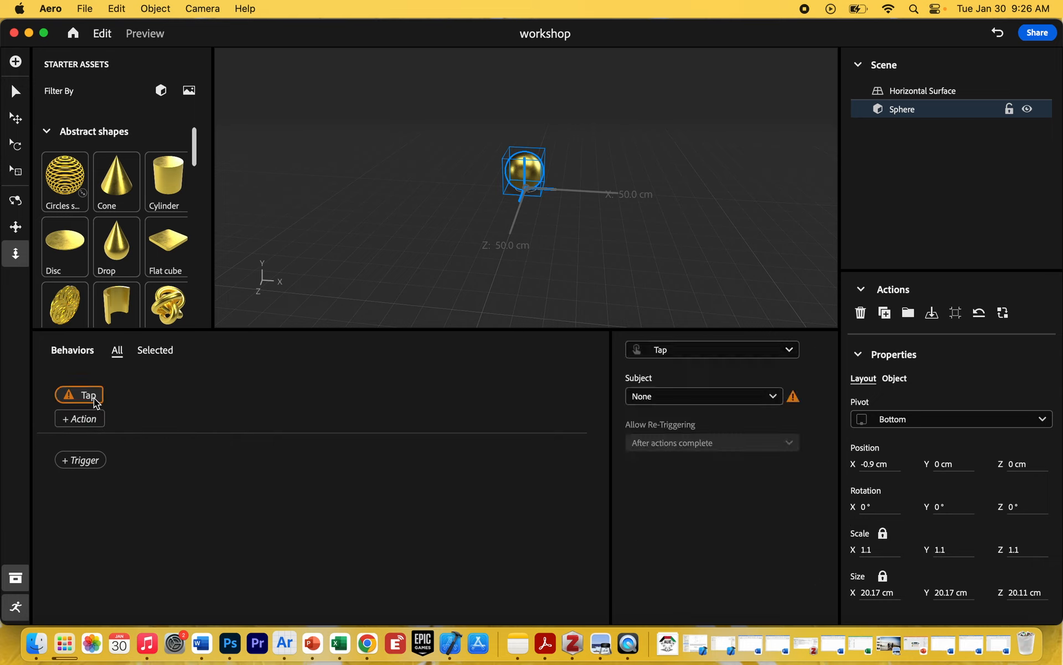
{"action": "key", "text": "Delete"}
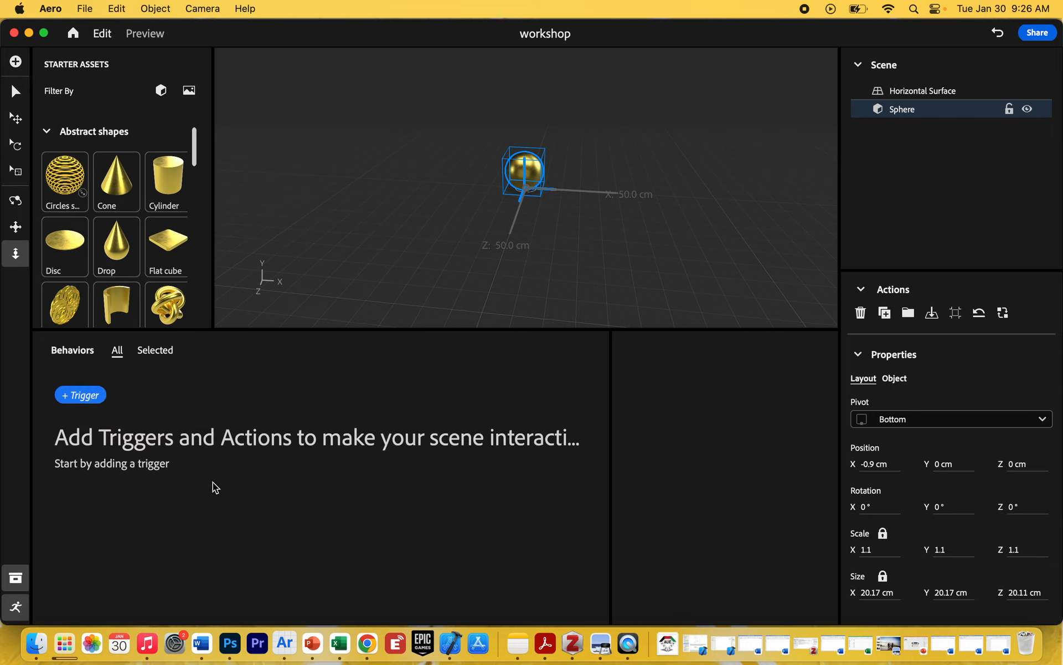
Add a Tap trigger to the sphere with a Bounce action.
{"action": "left_click", "coordinate": [80, 394]}
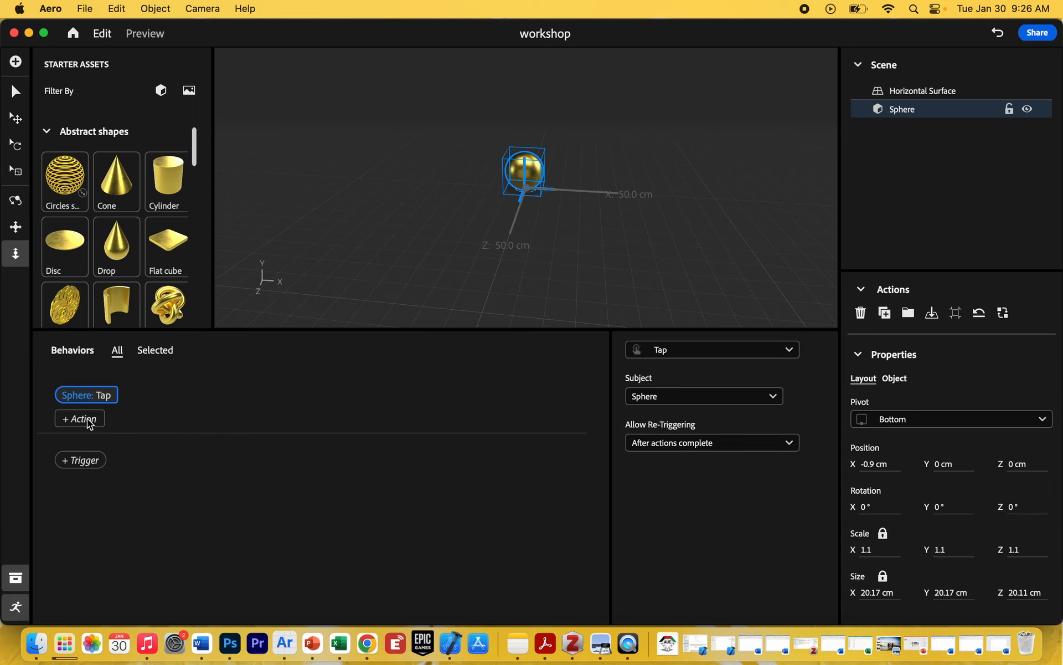
{"action": "left_click", "coordinate": [88, 417]}
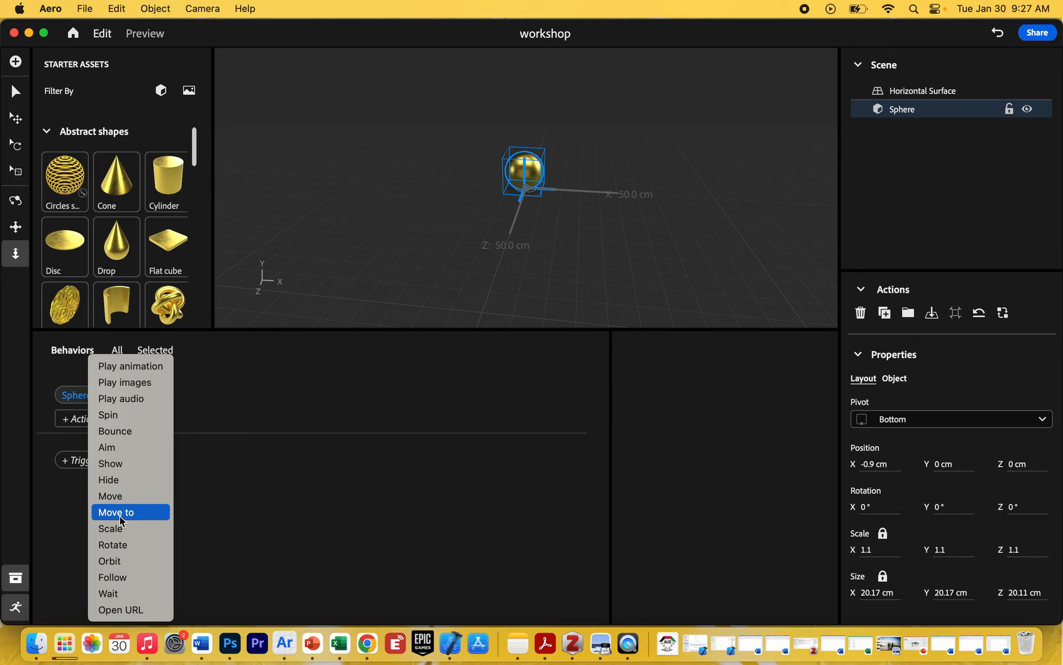
{"action": "left_click", "coordinate": [126, 434]}
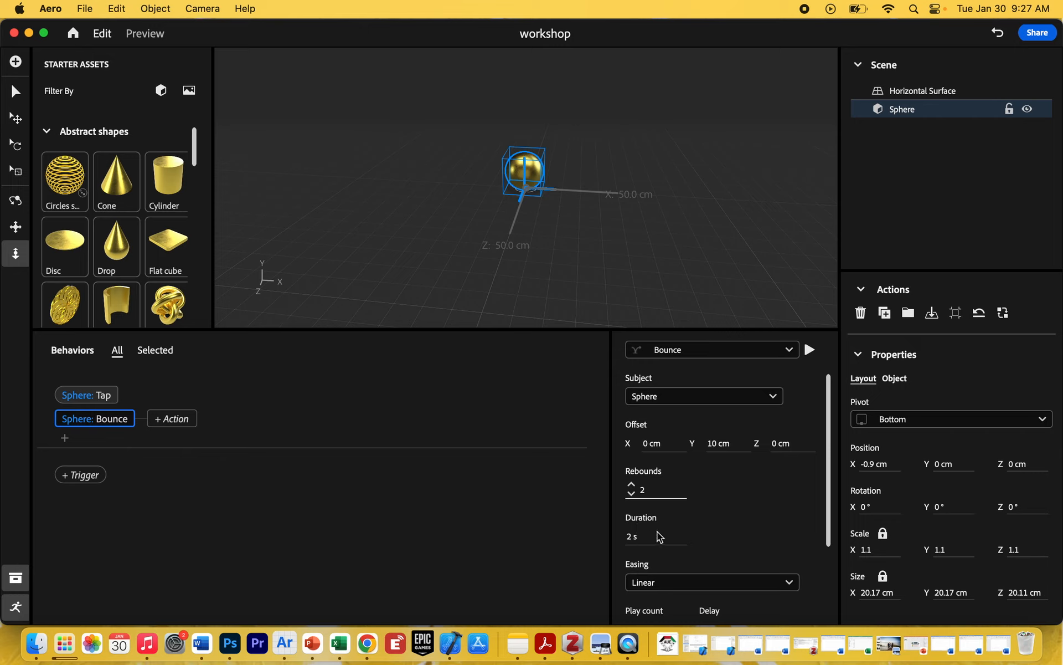
Raise the bounce's Y offset to 23.1 cm, playing the action before and after the change.
{"action": "left_click", "coordinate": [809, 350]}
{"action": "left_click", "coordinate": [810, 350]}
{"action": "left_click_drag", "start_coordinate": [715, 445], "coordinate": [814, 448]}
{"action": "left_click", "coordinate": [809, 350]}
Move the sphere to X position -58.3 cm and play its bounce.
{"action": "left_click_drag", "start_coordinate": [879, 468], "coordinate": [489, 502]}
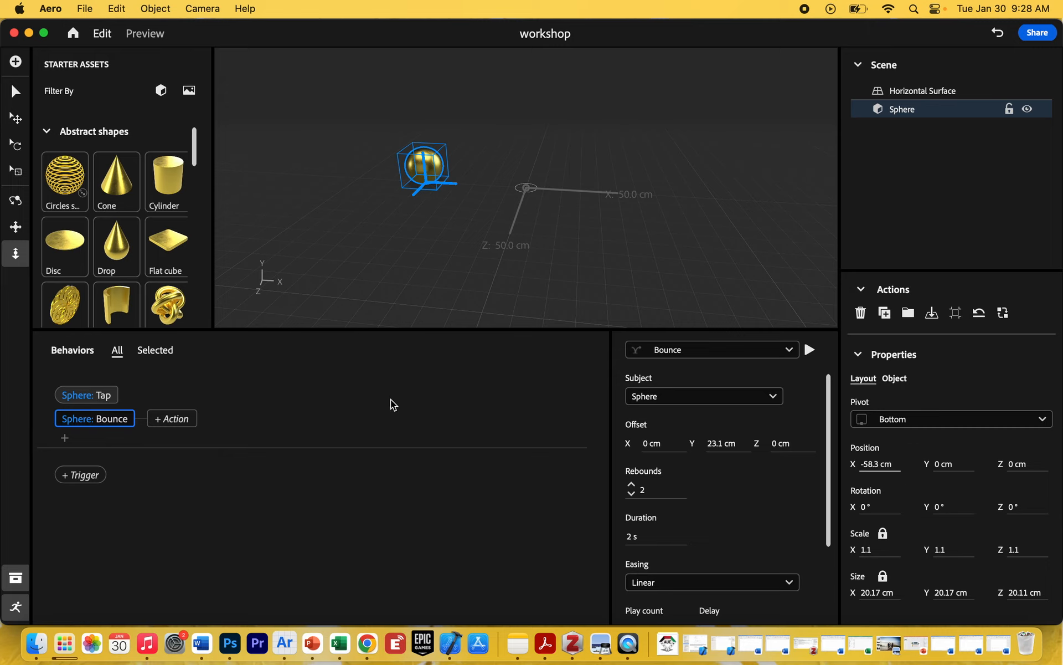
{"action": "left_click", "coordinate": [810, 350]}
Test the sphere's tap-to-bounce behavior in preview mode, then return to editing with the behaviors area hidden.
{"action": "left_click", "coordinate": [145, 34]}
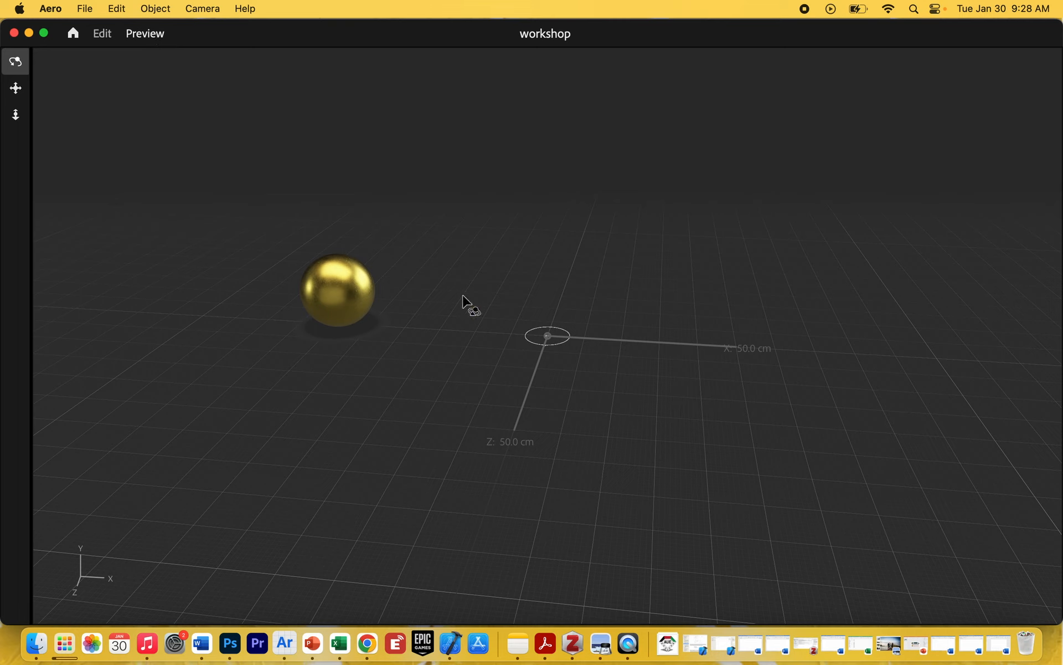
{"action": "left_click", "coordinate": [341, 297]}
{"action": "left_click", "coordinate": [104, 37]}
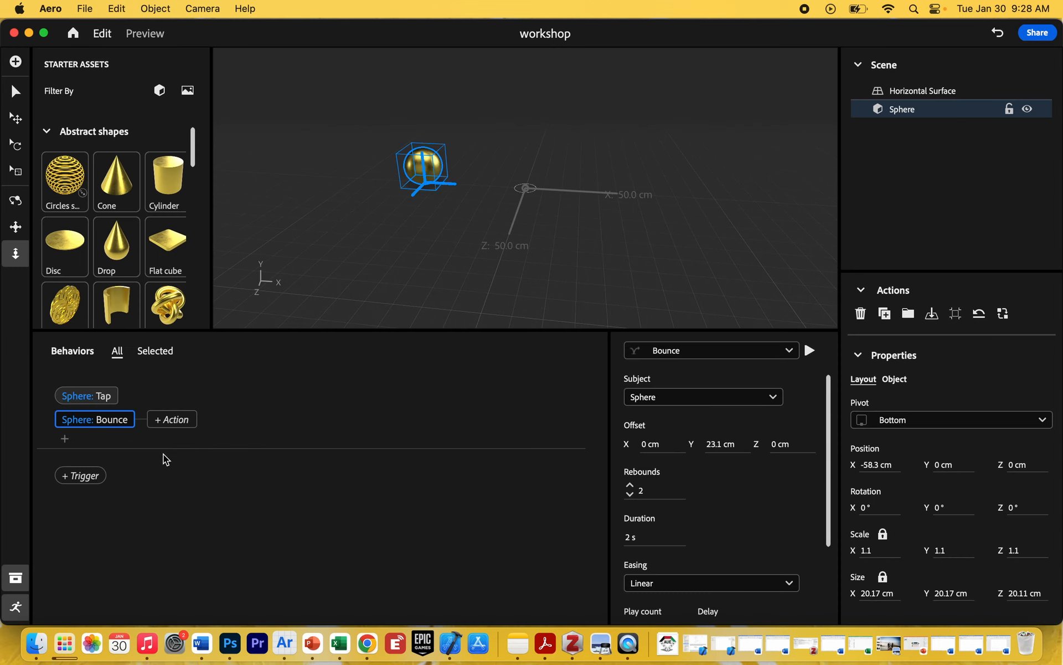
{"action": "left_click", "coordinate": [15, 608]}
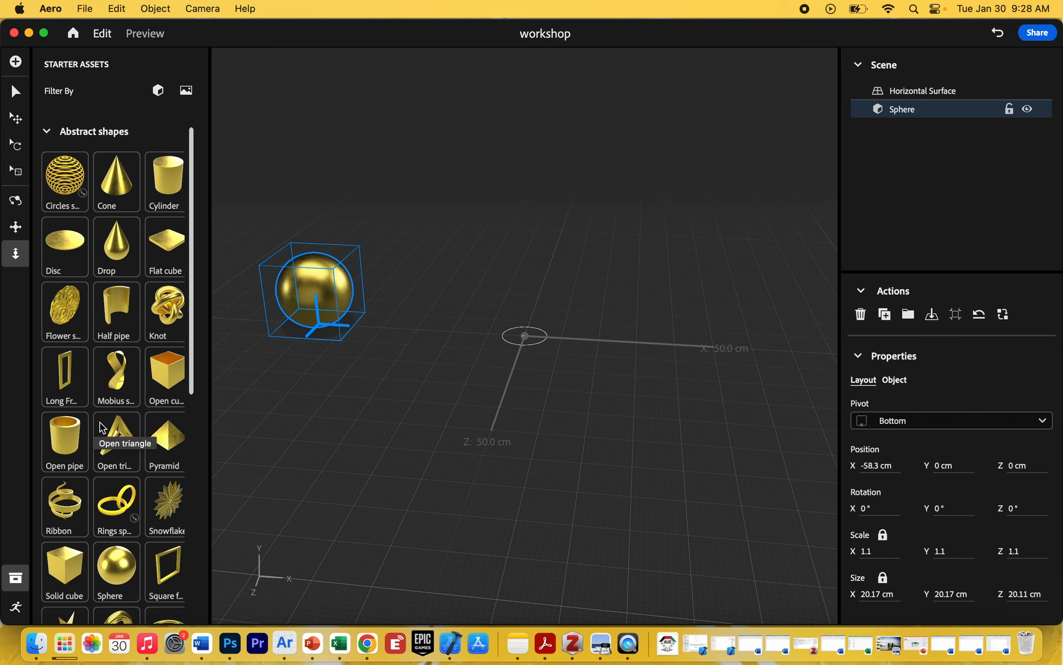
Add a Solid cube from the abstract shapes and raise it to Y position 28.3 cm.
{"action": "scroll", "coordinate": [111, 482], "scroll_direction": "down", "scroll_amount": 10}
{"action": "scroll", "coordinate": [110, 482], "scroll_direction": "up", "scroll_amount": 6}
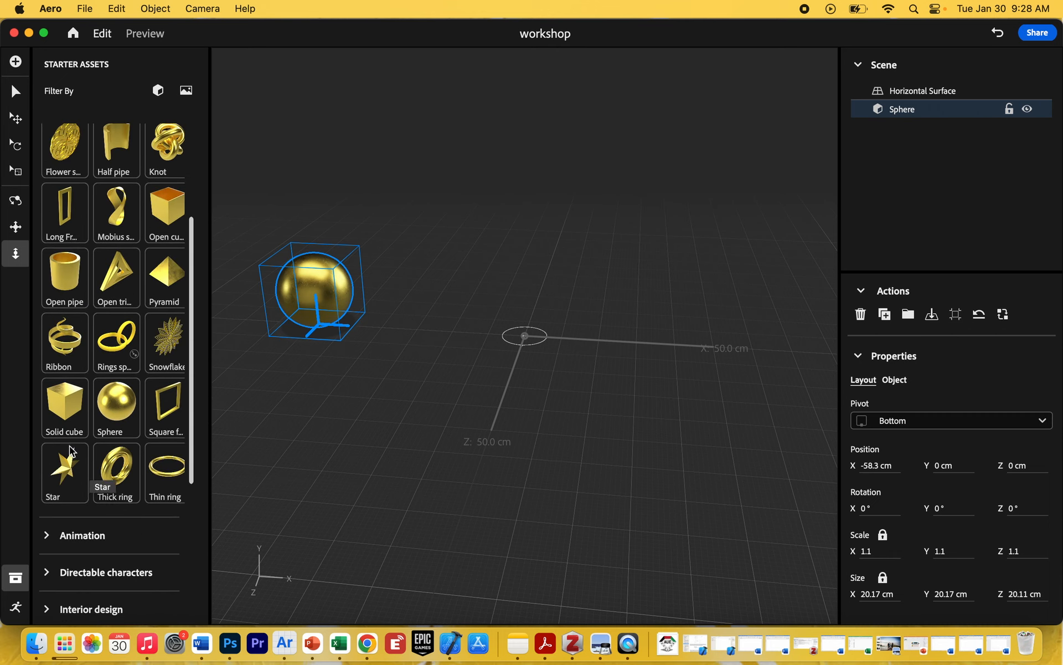
{"action": "left_click", "coordinate": [66, 416]}
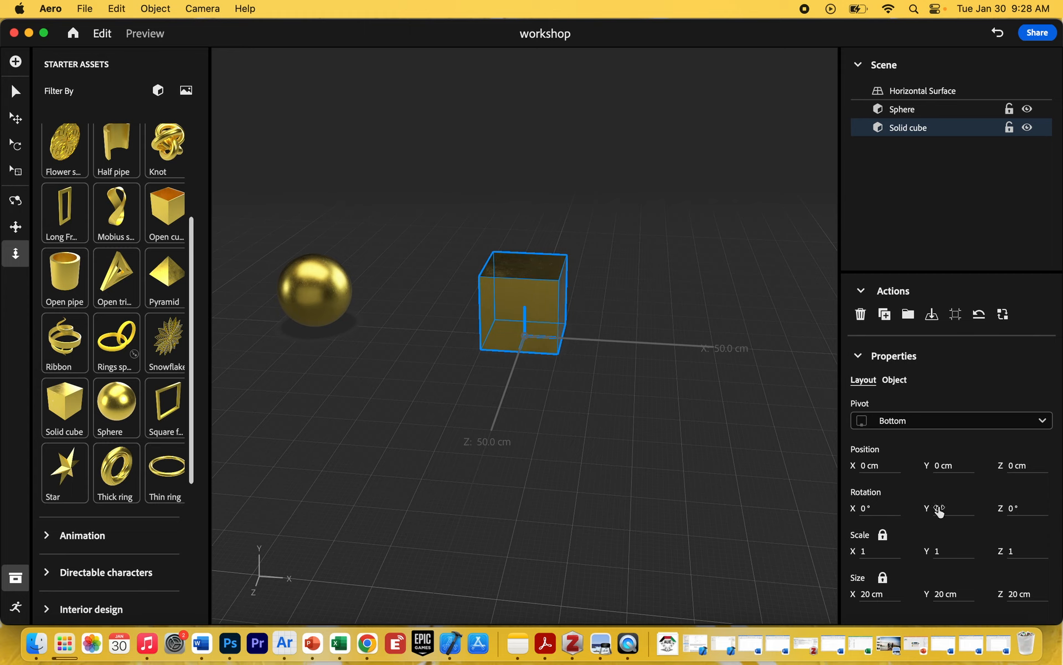
{"action": "left_click_drag", "start_coordinate": [947, 467], "coordinate": [1059, 453]}
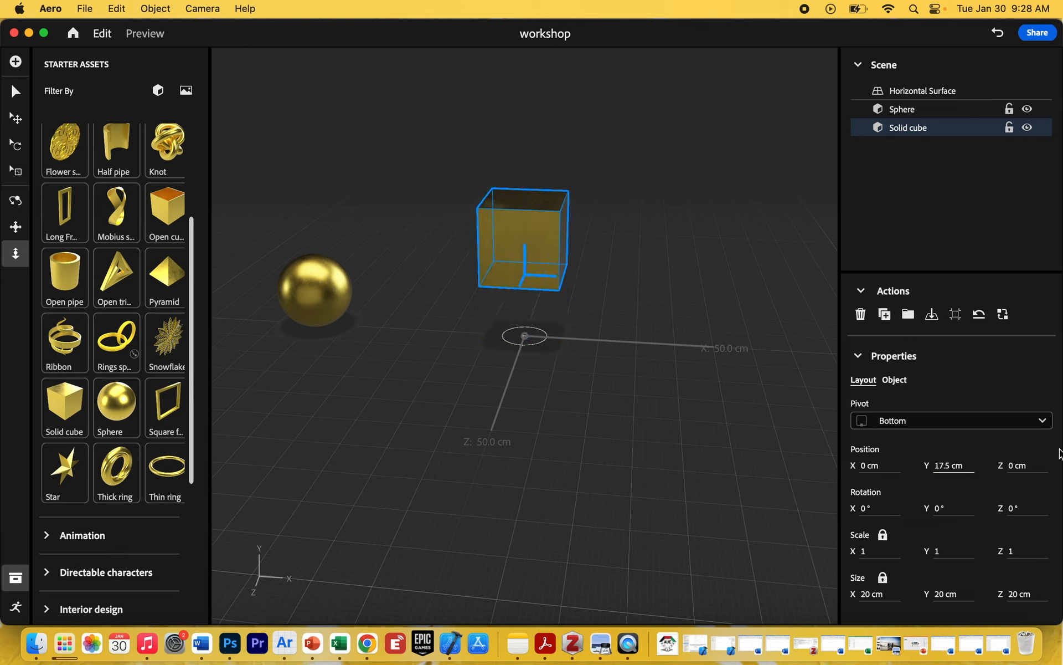
{"action": "left_click_drag", "start_coordinate": [941, 467], "coordinate": [1020, 463]}
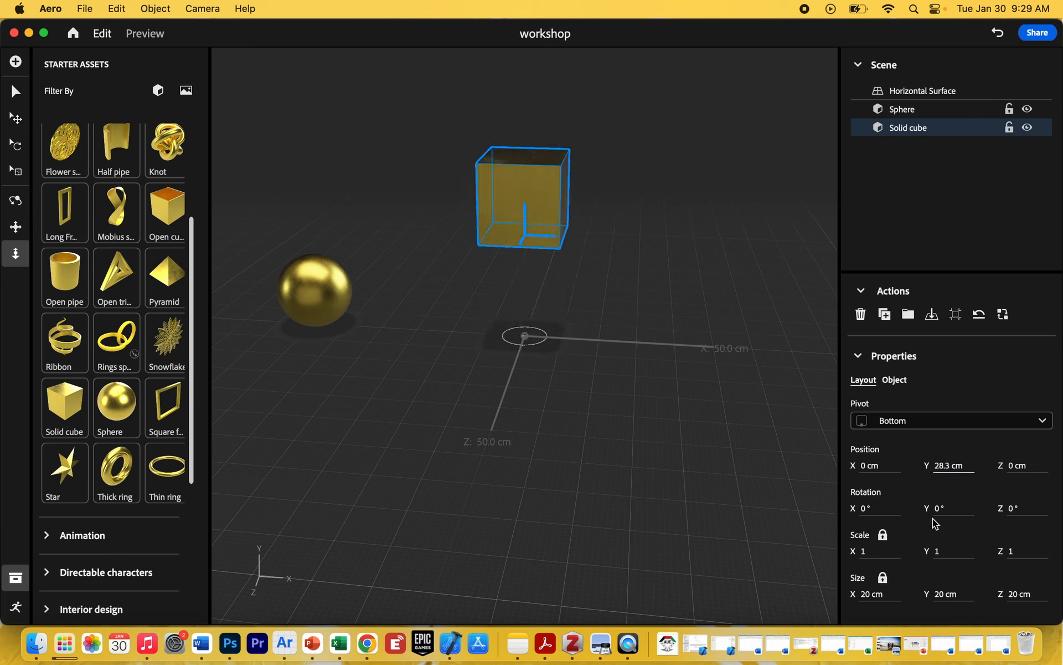
Rotate the cube to 302° on Z and scale it uniformly down to a size of 15 cm.
{"action": "left_click_drag", "start_coordinate": [1011, 512], "coordinate": [971, 517]}
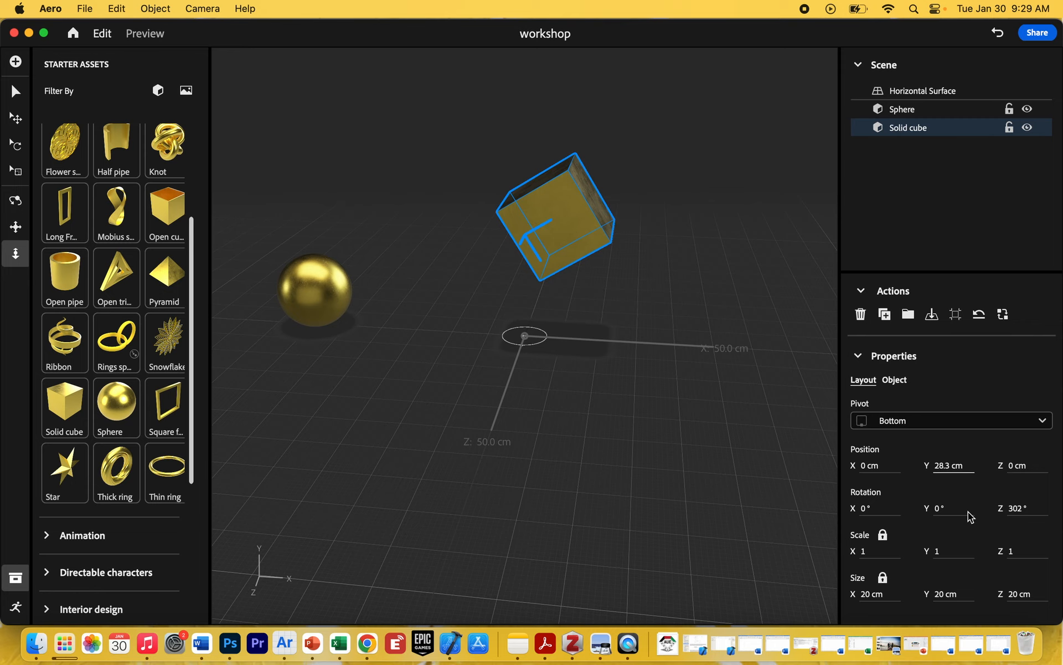
{"action": "left_click_drag", "start_coordinate": [864, 552], "coordinate": [841, 553]}
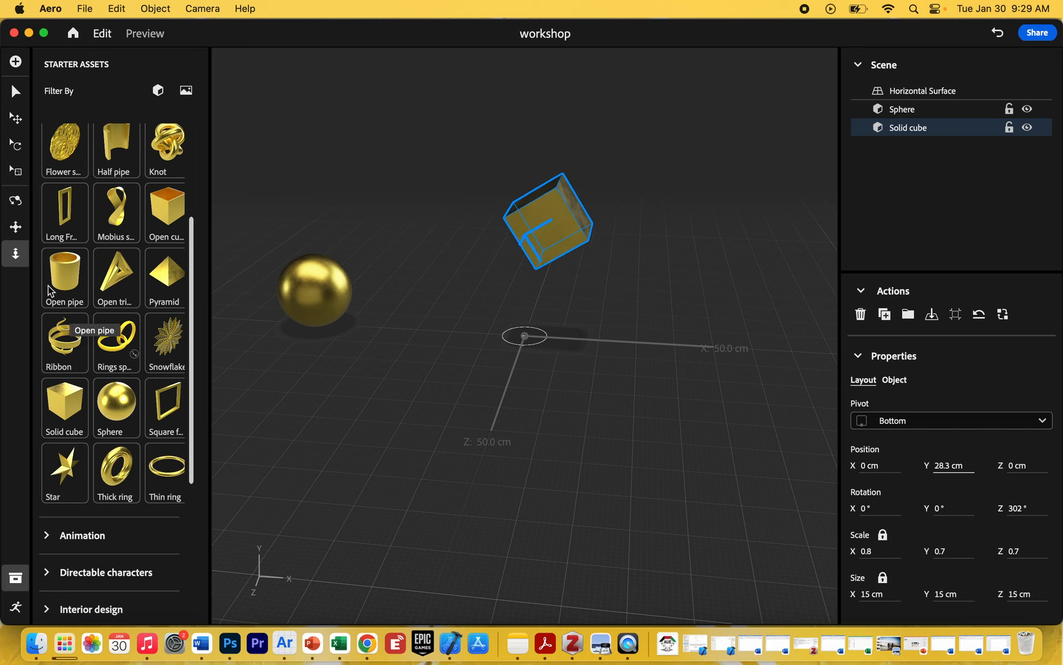
{"action": "left_click", "coordinate": [16, 200]}
{"action": "left_click_drag", "start_coordinate": [382, 468], "coordinate": [361, 366]}
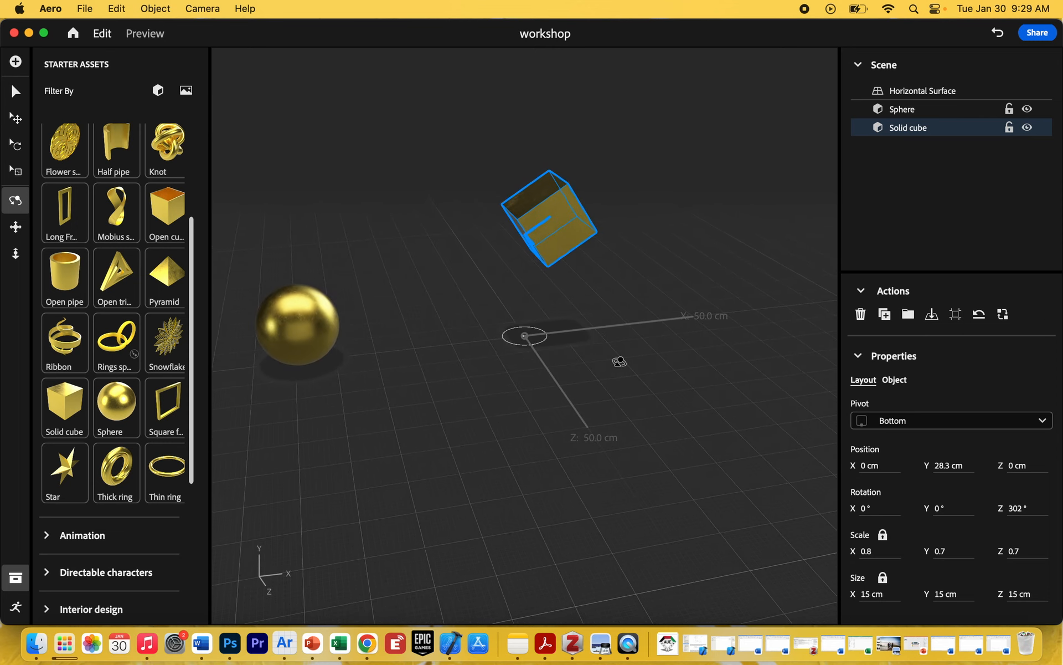
{"action": "left_click_drag", "start_coordinate": [619, 362], "coordinate": [531, 387]}
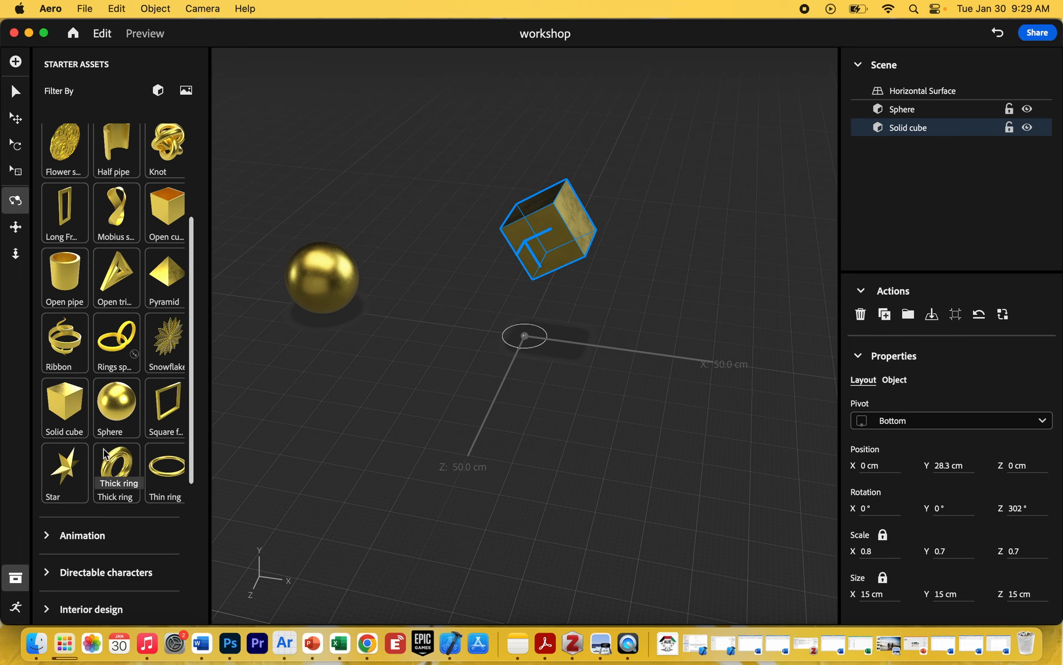
Add a Tap trigger to the solid cube with a Move action in the behaviors.
{"action": "left_click", "coordinate": [12, 609]}
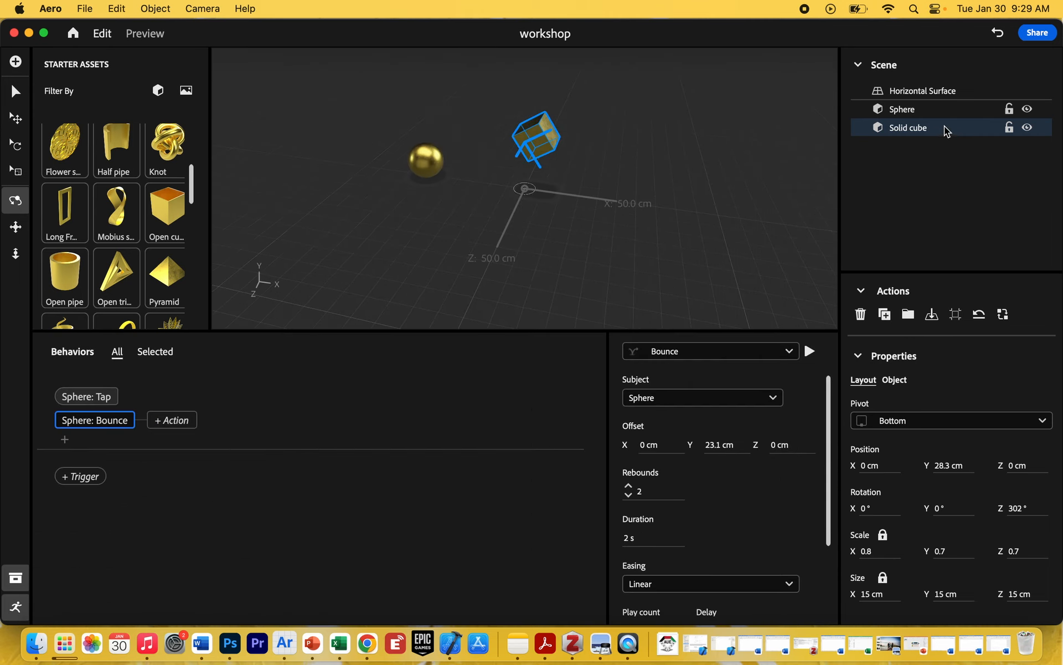
{"action": "left_click", "coordinate": [83, 476]}
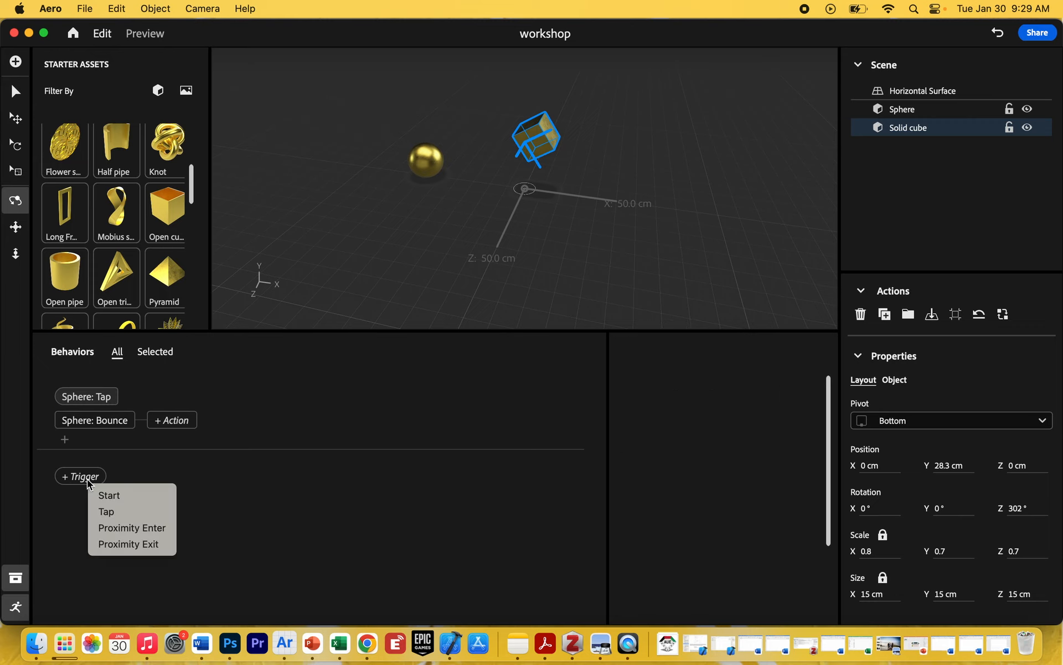
{"action": "left_click", "coordinate": [128, 510]}
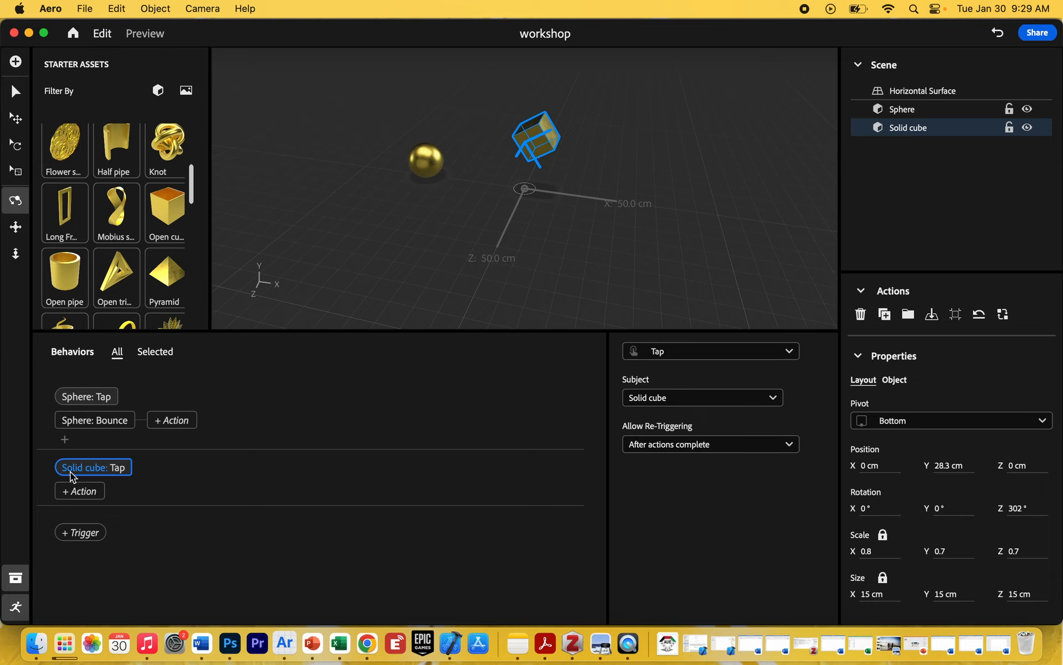
{"action": "left_click", "coordinate": [93, 492]}
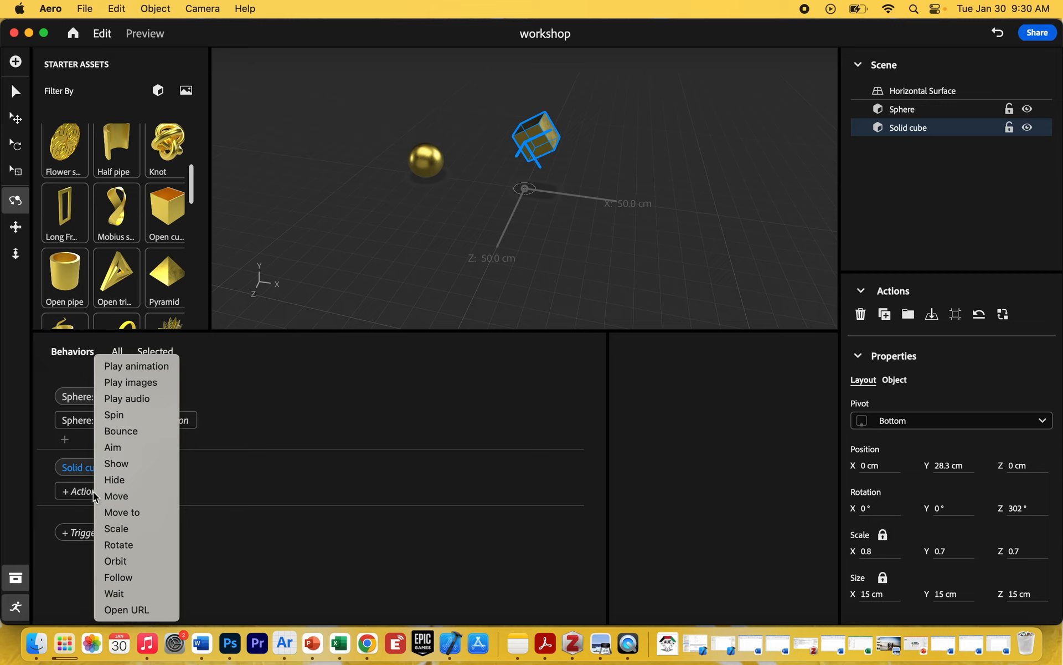
{"action": "left_click", "coordinate": [126, 497]}
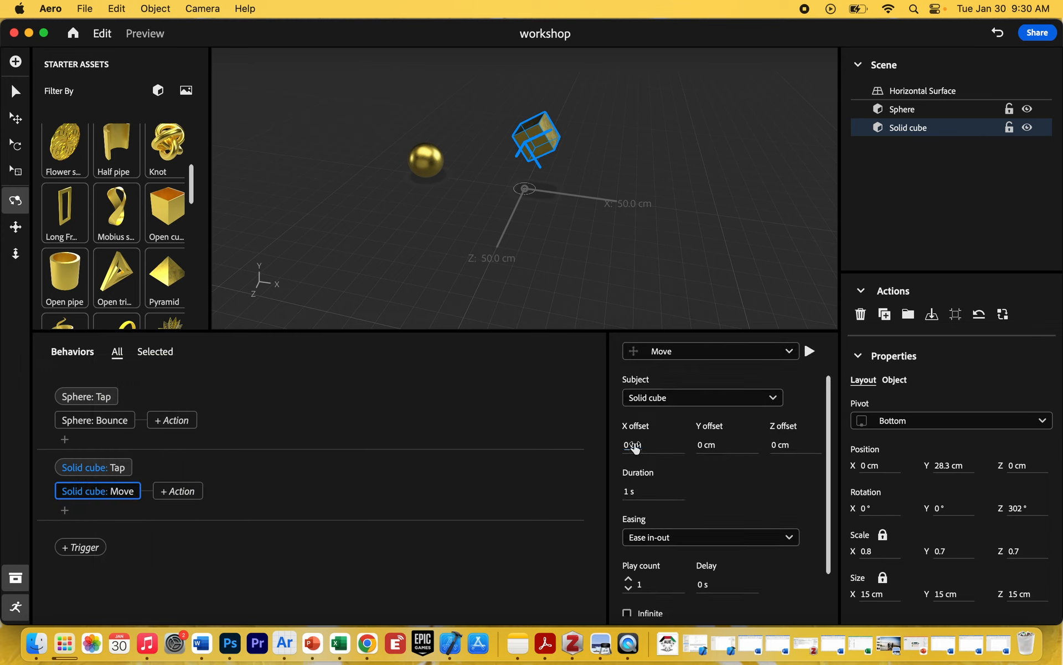
Set the Move action's offsets to X 12.4 cm, Y 8.5 cm and Z -12.6 cm with a 2 s duration, playing it between changes.
{"action": "left_click_drag", "start_coordinate": [635, 447], "coordinate": [726, 442]}
{"action": "left_click_drag", "start_coordinate": [787, 447], "coordinate": [865, 451]}
{"action": "left_click_drag", "start_coordinate": [633, 494], "coordinate": [640, 494]}
{"action": "left_click", "coordinate": [809, 352]}
{"action": "mouse_move", "coordinate": [782, 450]}
{"action": "left_mouse_down"}
{"action": "mouse_move", "coordinate": [663, 445]}
{"action": "mouse_move", "coordinate": [769, 443]}
{"action": "left_mouse_up"}
{"action": "left_click", "coordinate": [809, 350]}
{"action": "left_click_drag", "start_coordinate": [783, 445], "coordinate": [730, 448]}
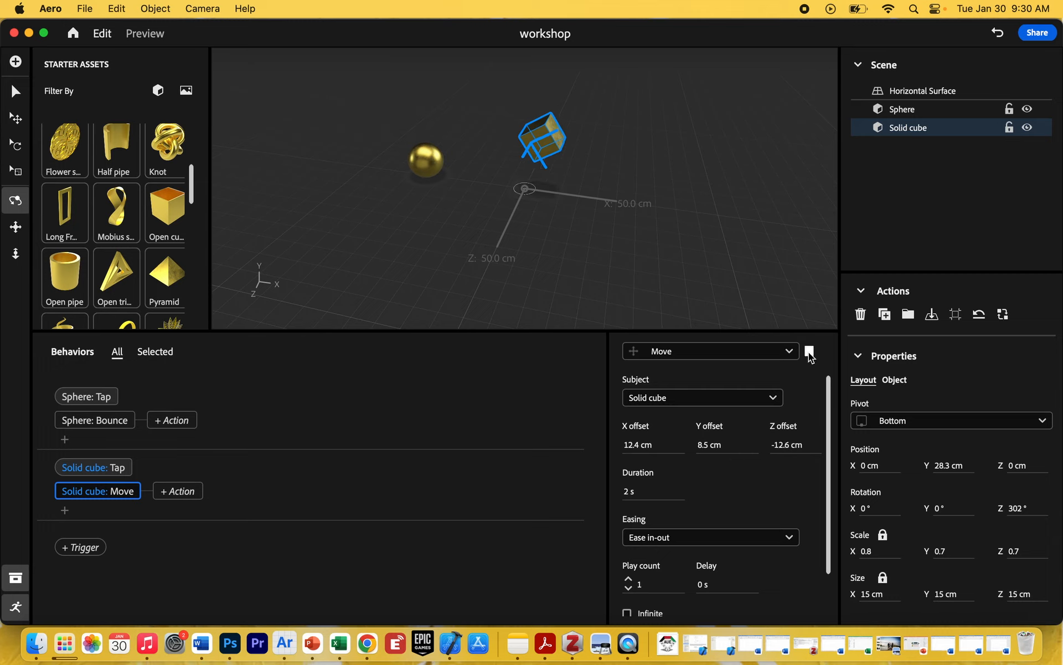
Raise the Move action's Y offset to 22.3 cm and on to 29 cm, playing the action after each change.
{"action": "left_click_drag", "start_coordinate": [702, 446], "coordinate": [806, 447]}
{"action": "left_click", "coordinate": [808, 351]}
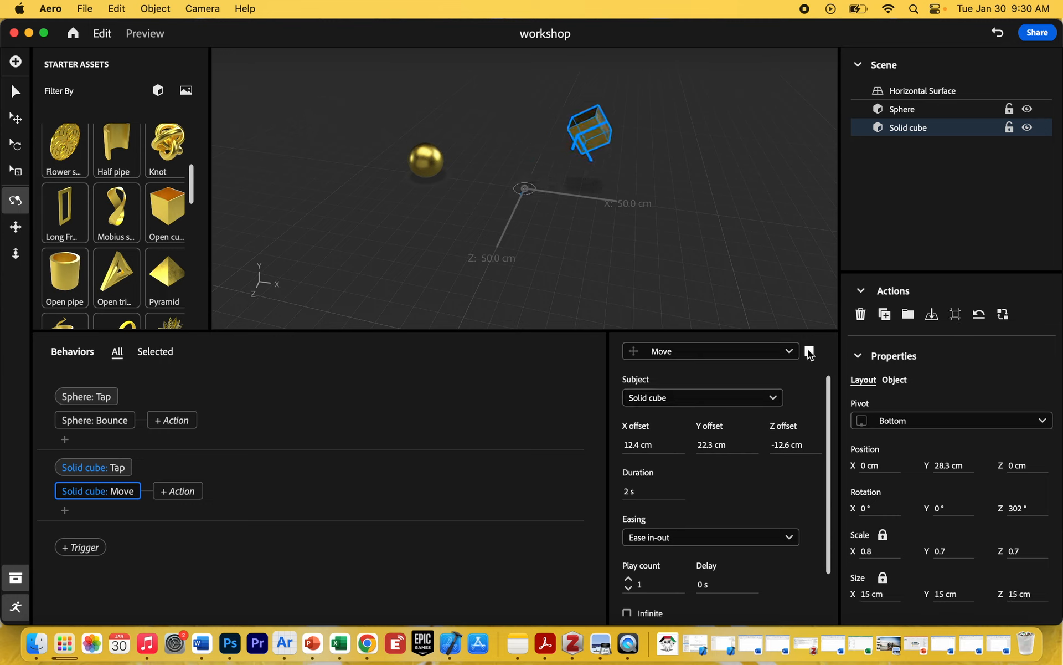
{"action": "left_click_drag", "start_coordinate": [715, 446], "coordinate": [756, 445]}
{"action": "left_click", "coordinate": [809, 350]}
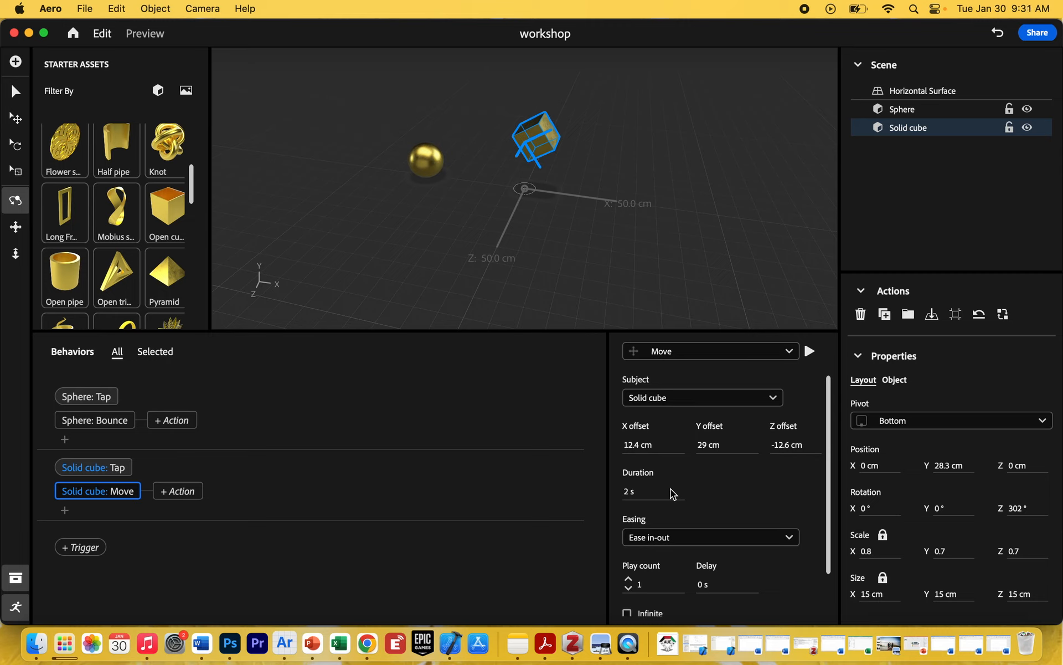
Try a different play count for the Move action, then make it repeat infinitely, playing the action each time.
{"action": "scroll", "coordinate": [722, 475], "scroll_direction": "down", "scroll_amount": 2}
{"action": "scroll", "coordinate": [723, 474], "scroll_direction": "up", "scroll_amount": 2}
{"action": "left_click", "coordinate": [629, 578]}
{"action": "left_click", "coordinate": [809, 351]}
{"action": "left_click", "coordinate": [808, 352]}
{"action": "scroll", "coordinate": [729, 604], "scroll_direction": "down", "scroll_amount": 2}
{"action": "left_click", "coordinate": [627, 565]}
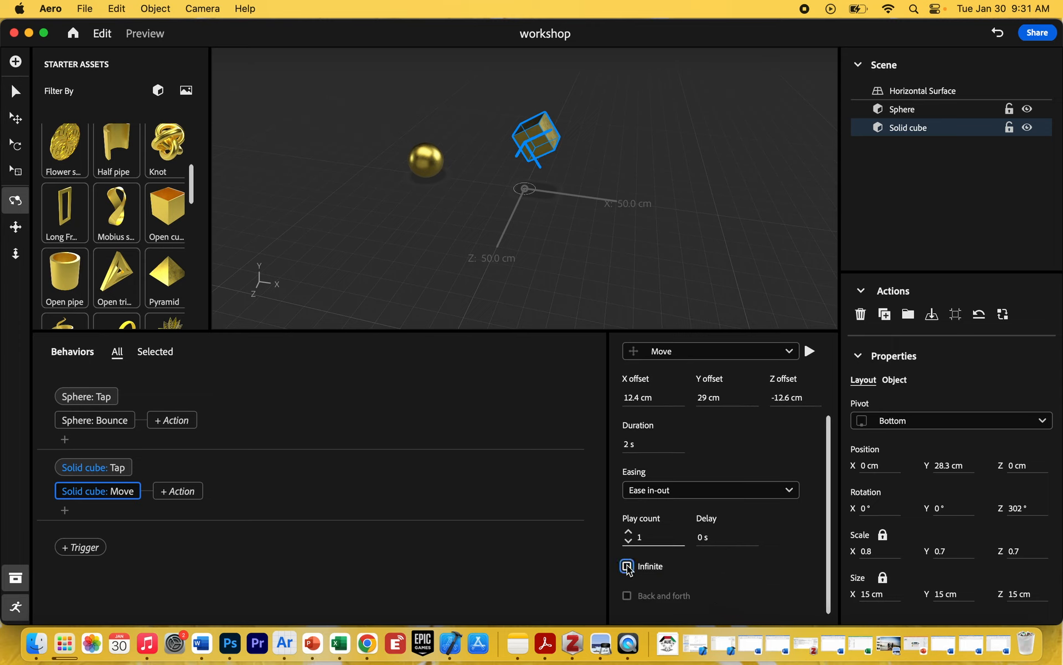
{"action": "left_click", "coordinate": [809, 351]}
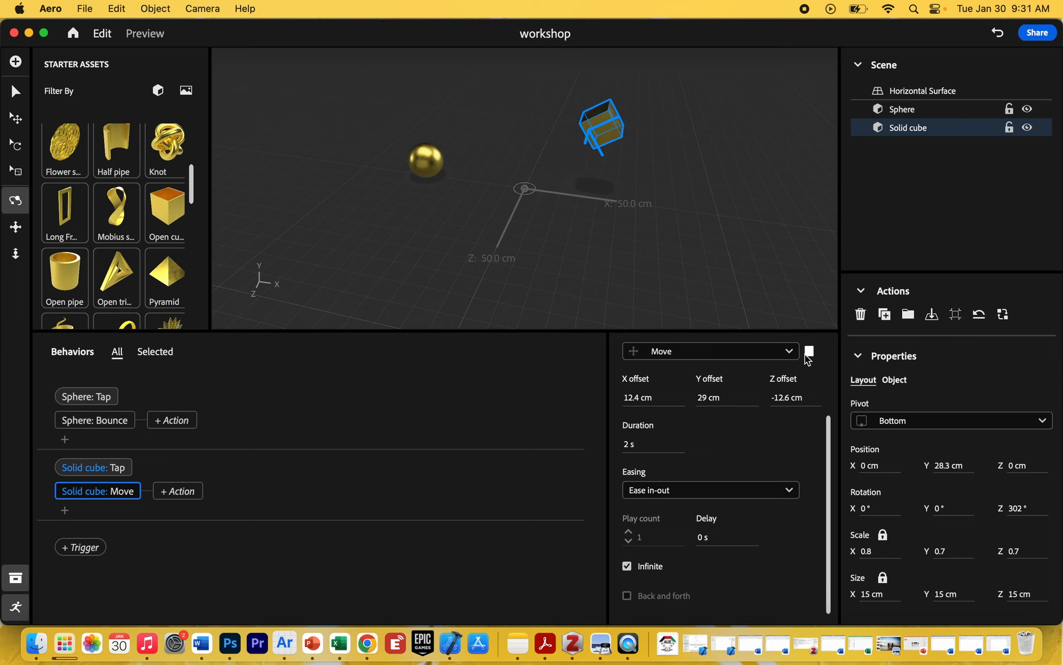
{"action": "left_click", "coordinate": [809, 352]}
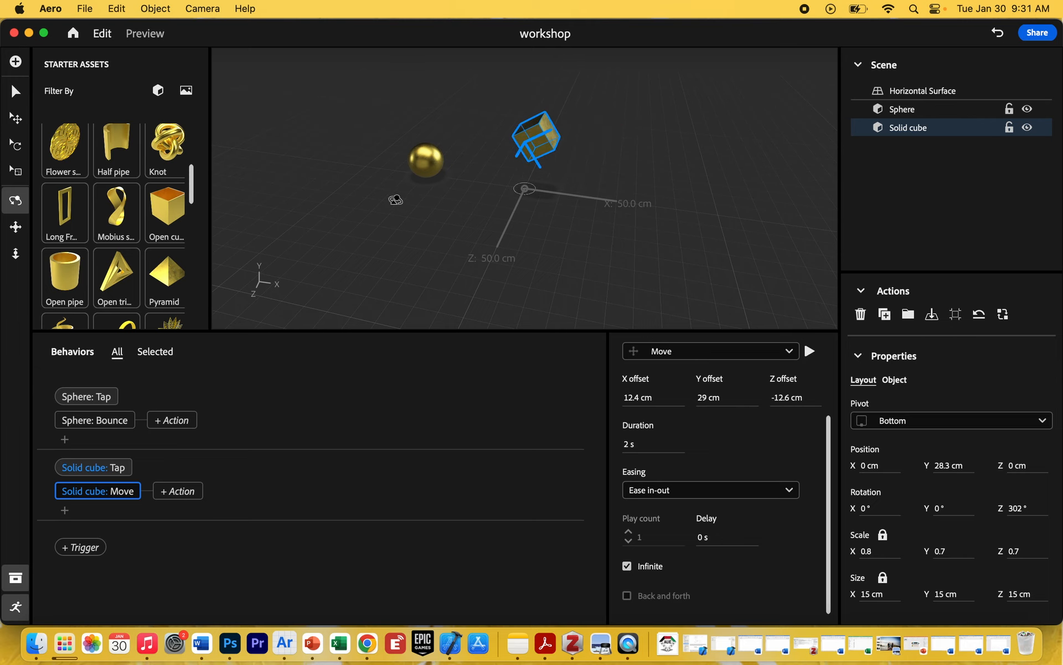
Test the cube's infinitely repeating tap-to-move behavior in preview mode, then return to editing.
{"action": "left_click", "coordinate": [142, 32]}
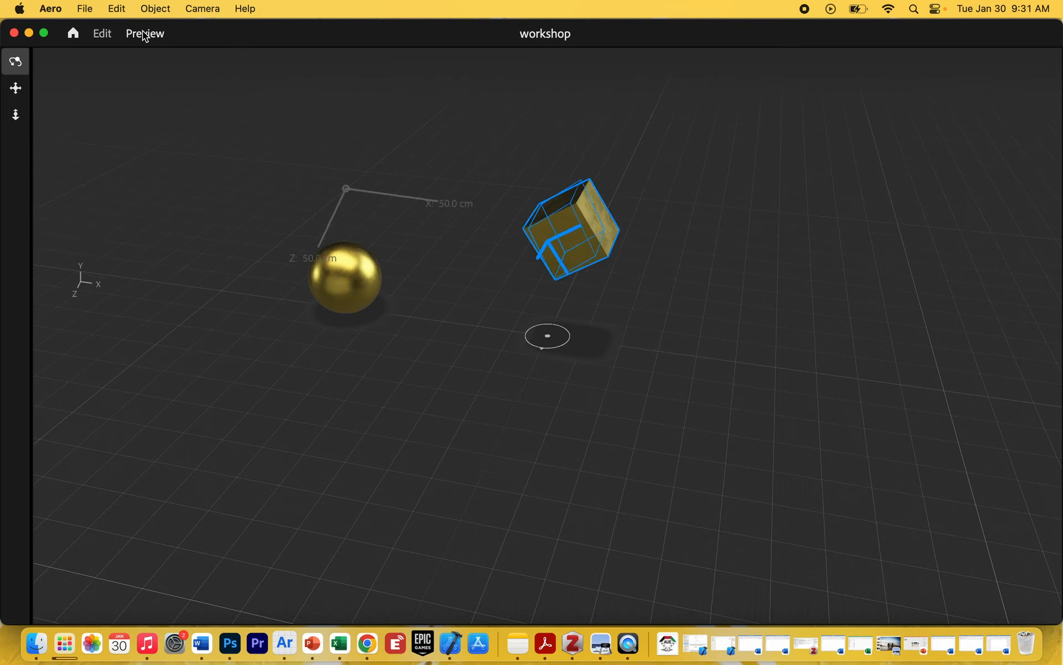
{"action": "left_click", "coordinate": [581, 244]}
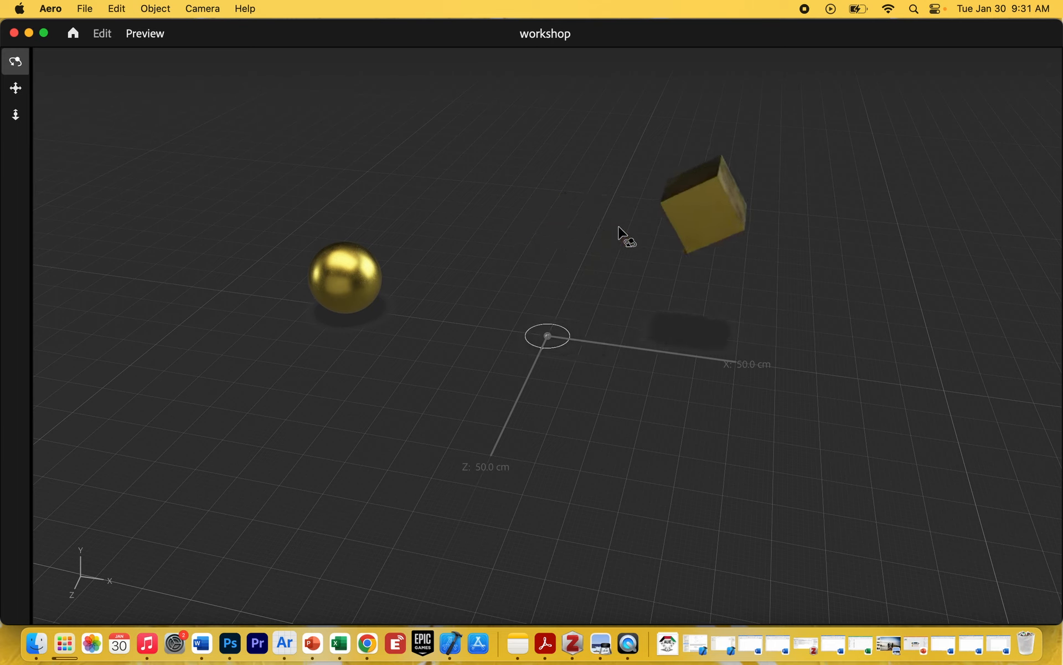
{"action": "left_click", "coordinate": [717, 214]}
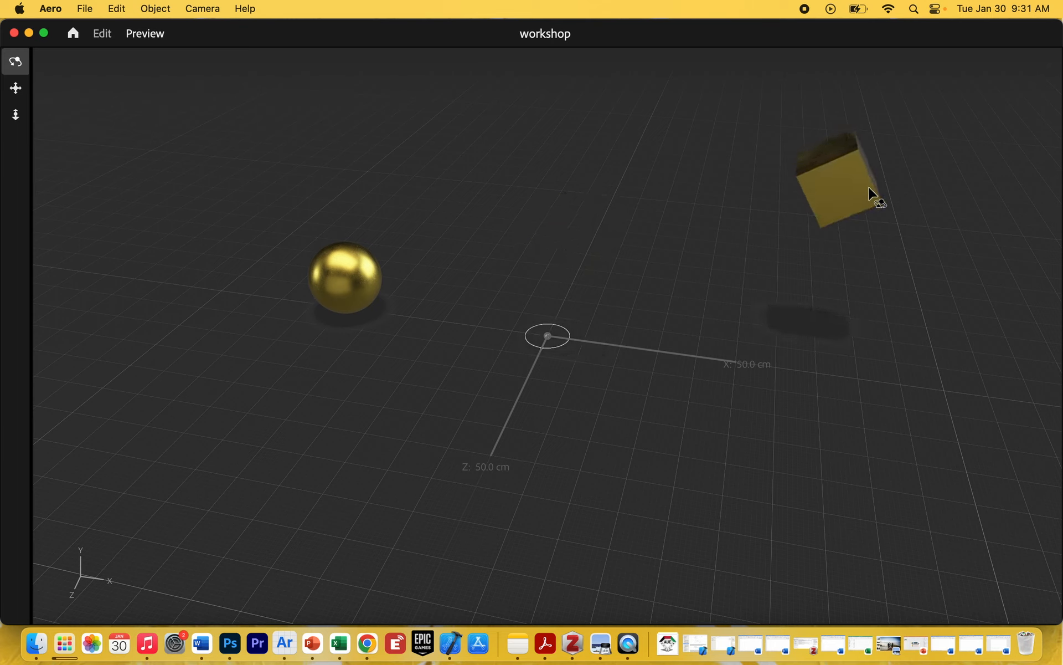
{"action": "left_click", "coordinate": [871, 197]}
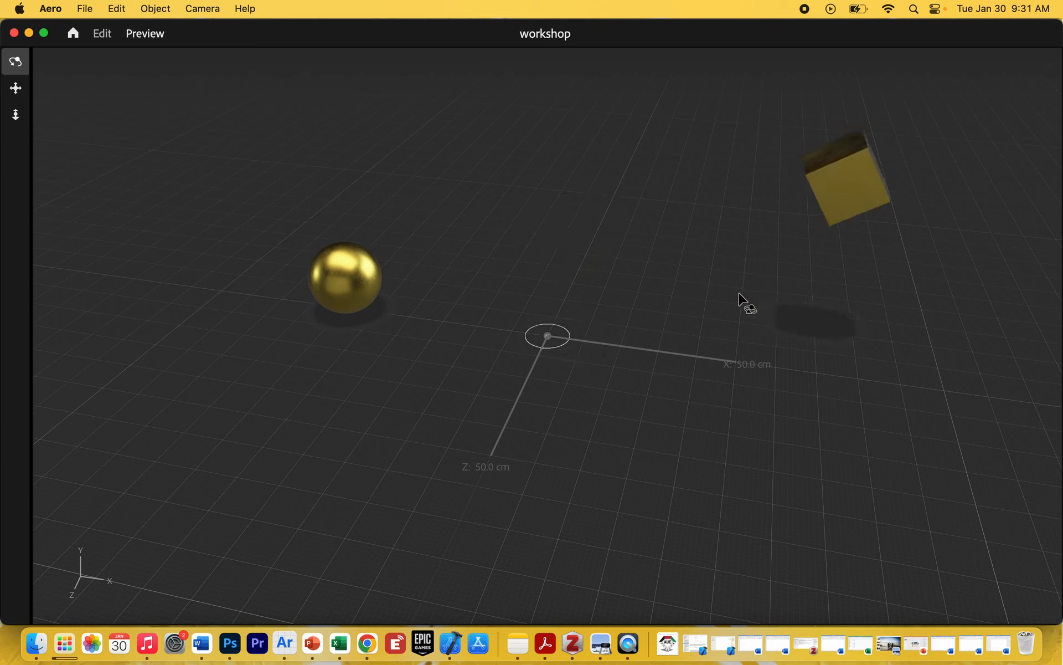
{"action": "left_click", "coordinate": [102, 34]}
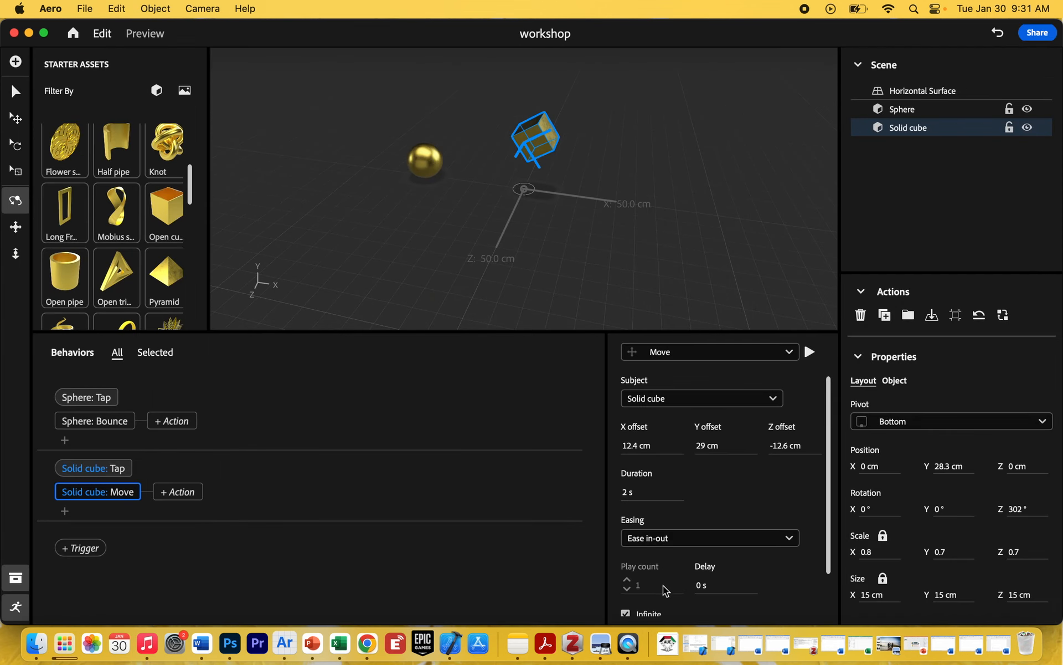
Set the Move action's play count to 3, enable Back and forth, and turn Infinite back on.
{"action": "scroll", "coordinate": [653, 593], "scroll_direction": "down", "scroll_amount": 2}
{"action": "left_click", "coordinate": [626, 565]}
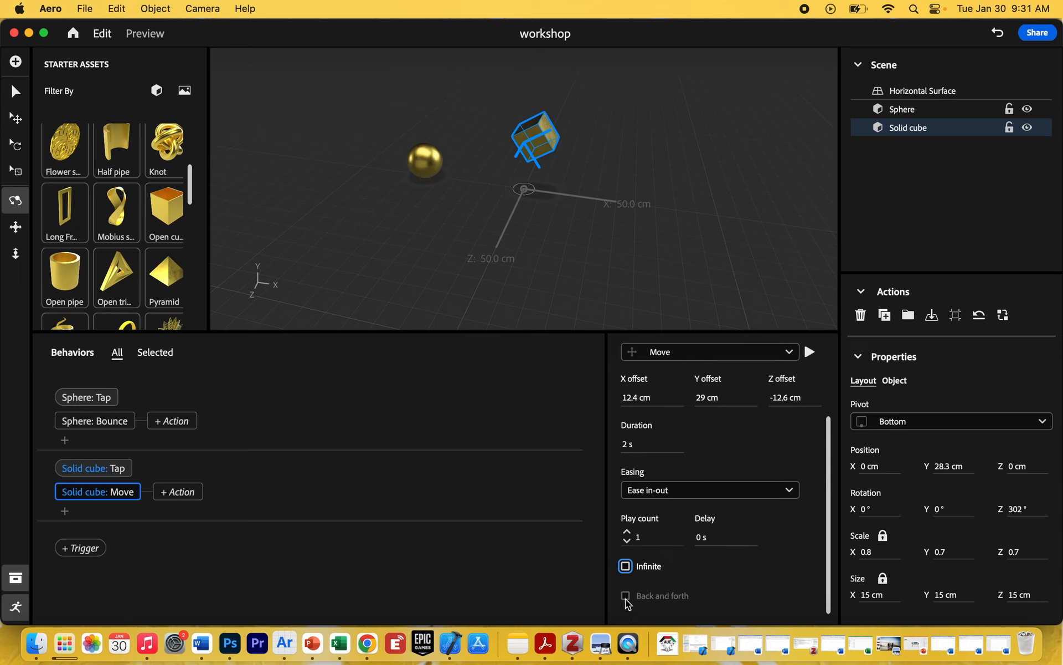
{"action": "left_click", "coordinate": [627, 532]}
{"action": "left_click", "coordinate": [626, 596]}
{"action": "left_click", "coordinate": [626, 566]}
Preview the cube's back-and-forth movement by tapping it, then return to editing.
{"action": "left_click", "coordinate": [145, 34]}
{"action": "left_click", "coordinate": [566, 253]}
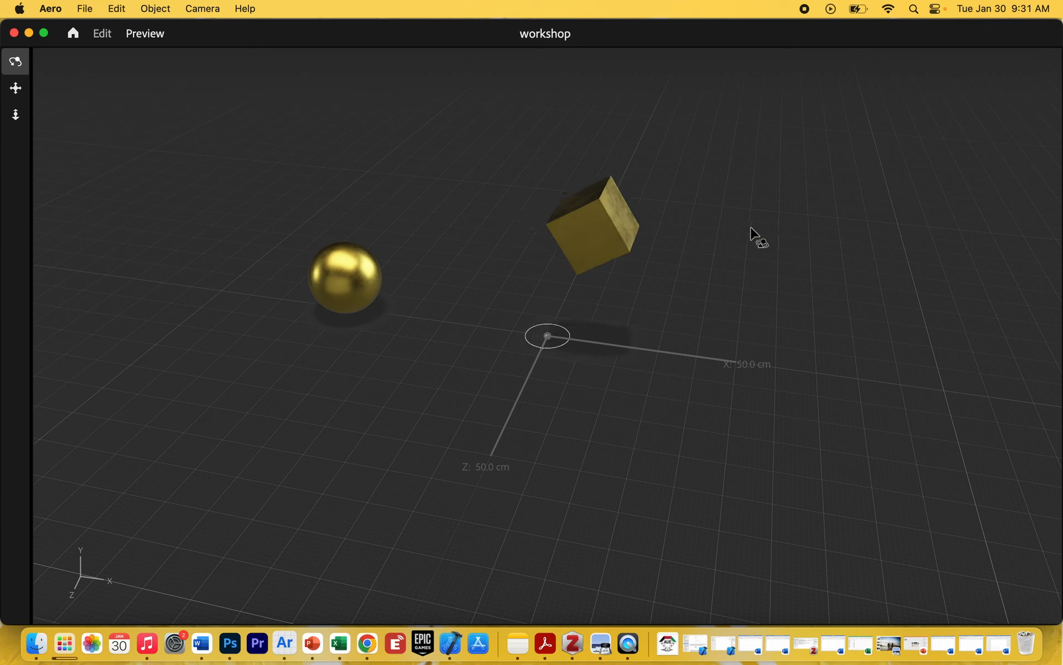
{"action": "left_click", "coordinate": [103, 34]}
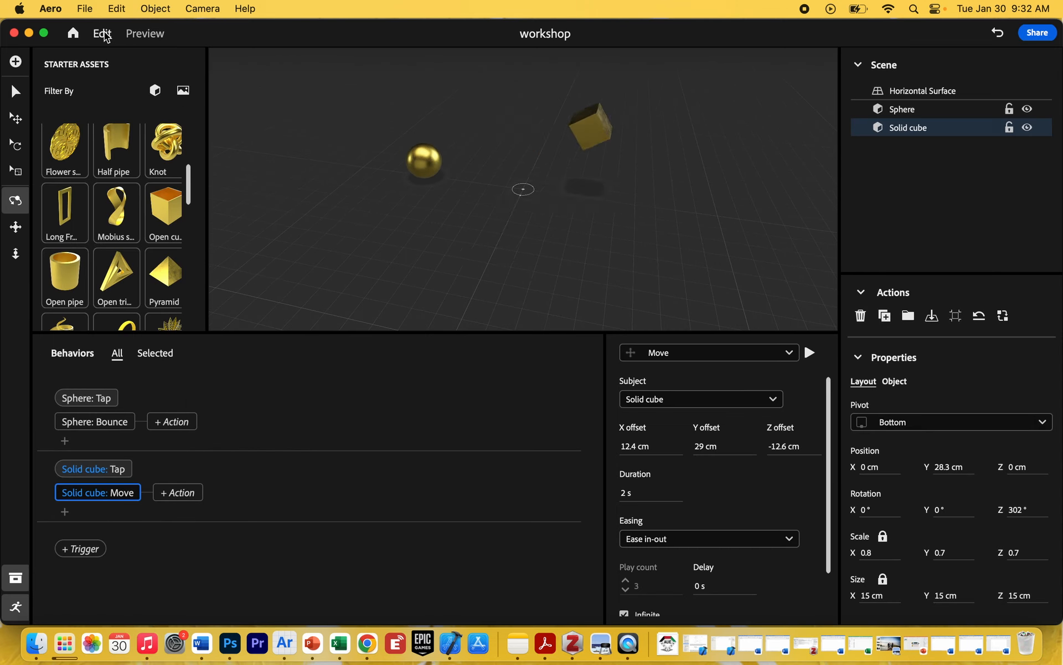
Turn off Infinite and Back and forth for the Move action and reduce its play count by two.
{"action": "scroll", "coordinate": [666, 596], "scroll_direction": "down", "scroll_amount": 2}
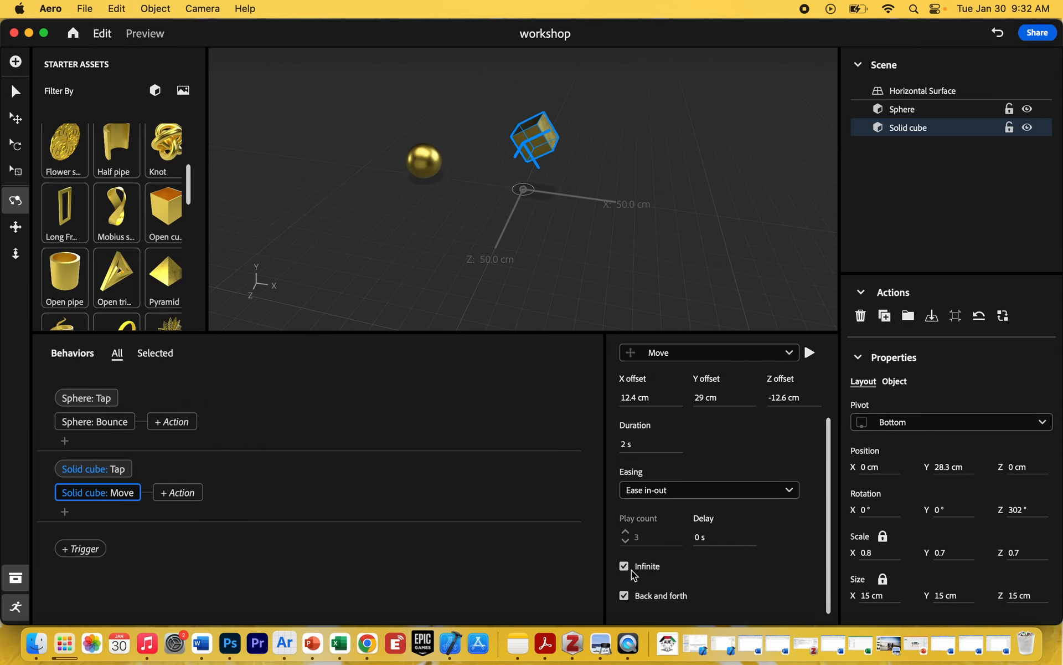
{"action": "left_click", "coordinate": [367, 644]}
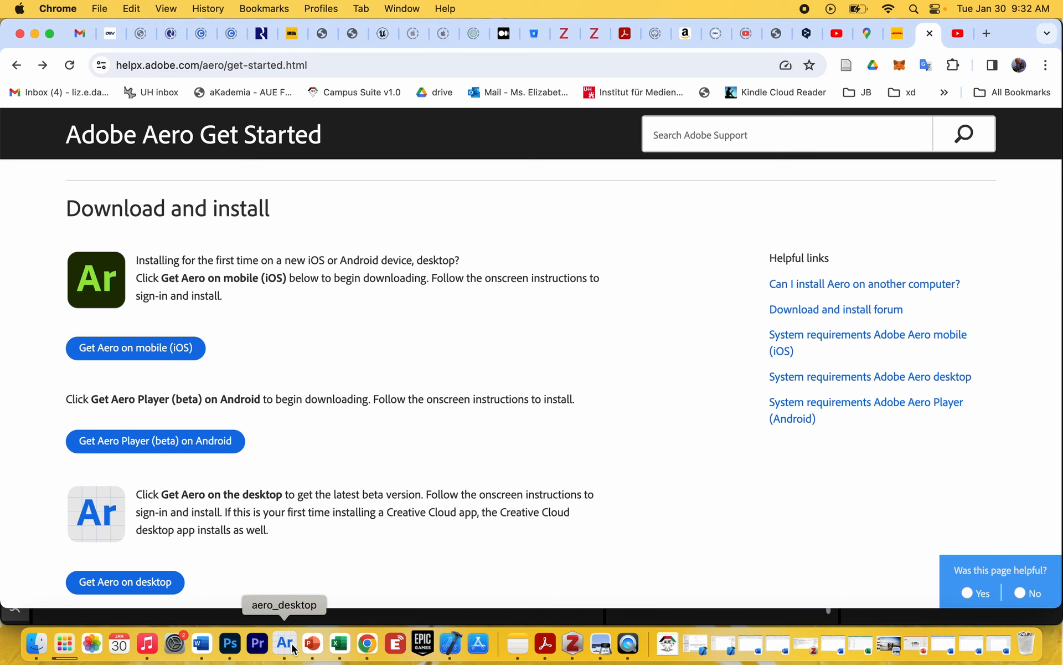
{"action": "left_click", "coordinate": [293, 647]}
{"action": "left_click", "coordinate": [624, 566]}
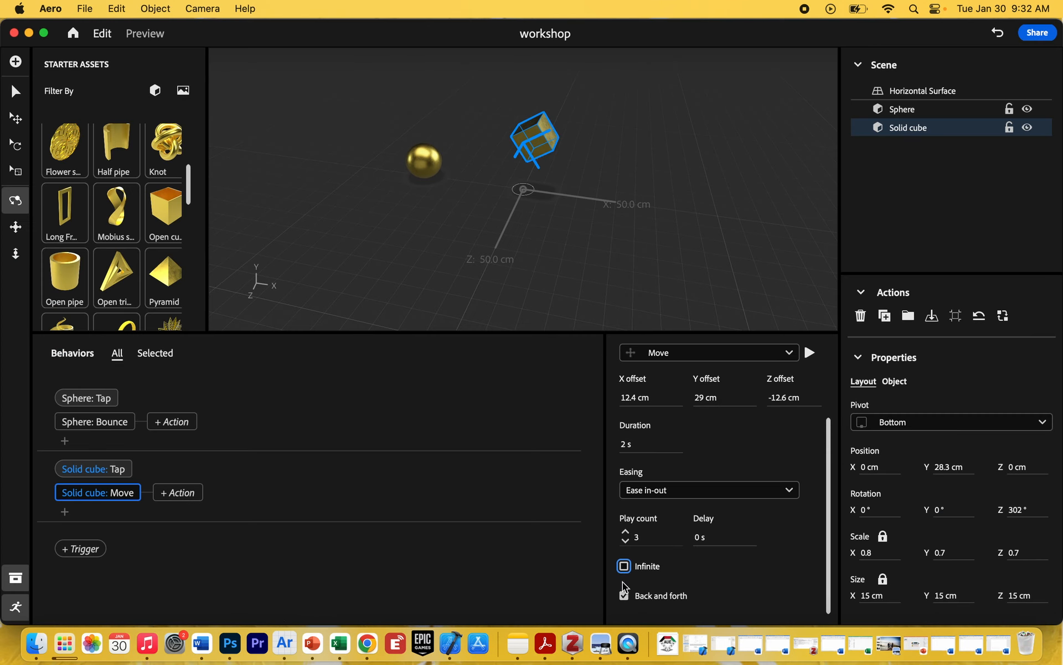
{"action": "left_click", "coordinate": [625, 599]}
{"action": "left_click", "coordinate": [626, 540]}
{"action": "left_click", "coordinate": [626, 540]}
Add a Rotate action parallel to the cube's Move action with a Roll (Z) of 25.9°, playing it while adjusting.
{"action": "left_click", "coordinate": [65, 512]}
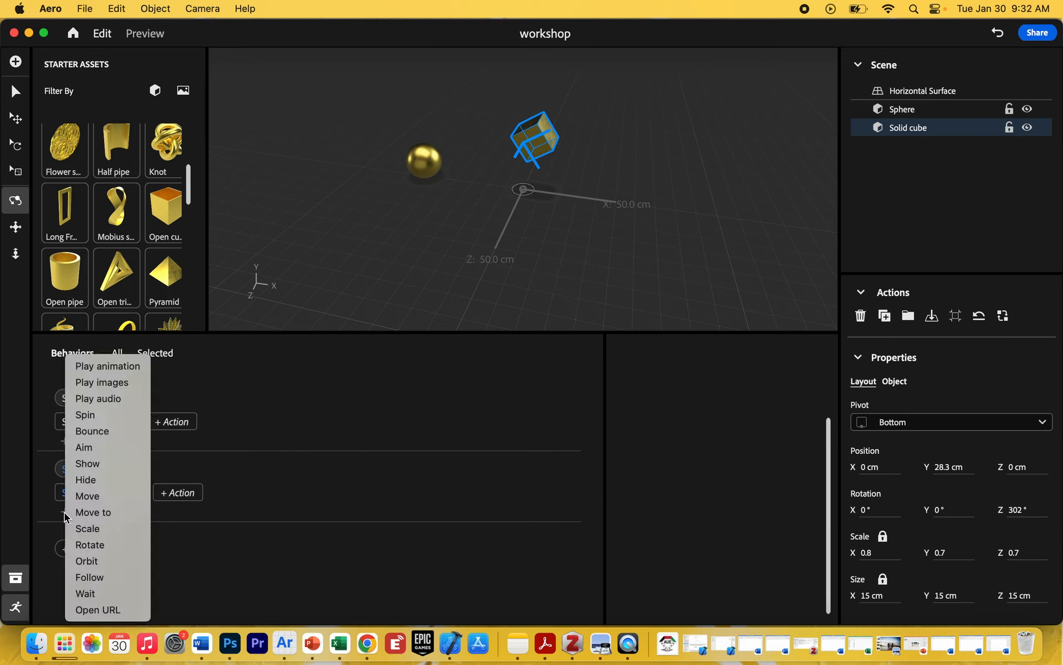
{"action": "left_click", "coordinate": [101, 545]}
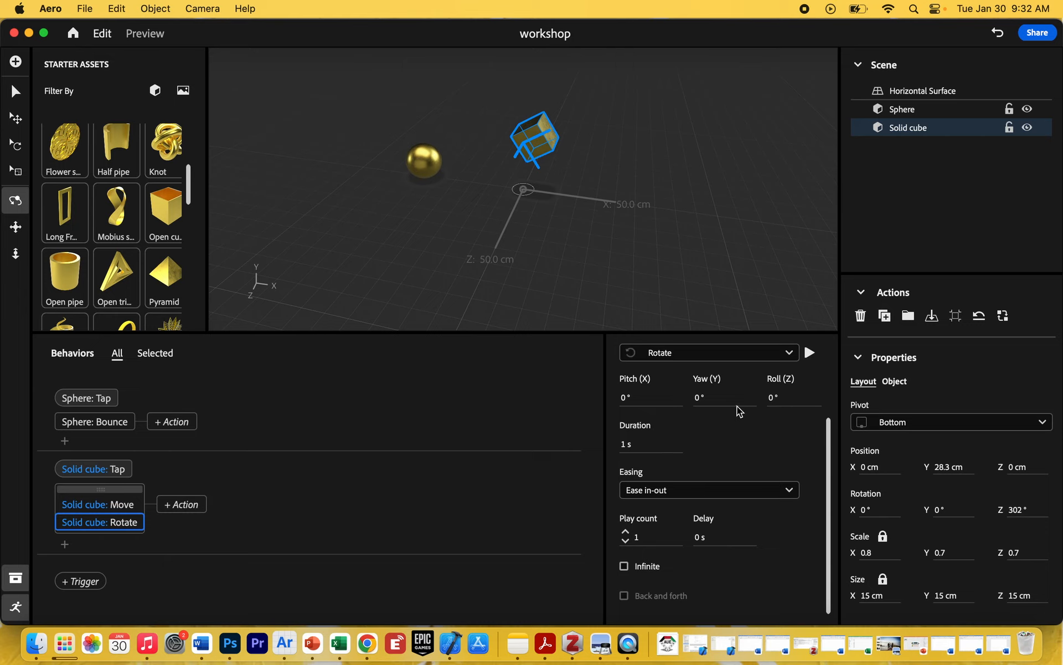
{"action": "left_click_drag", "start_coordinate": [772, 398], "coordinate": [816, 393]}
{"action": "left_click", "coordinate": [809, 353]}
{"action": "left_click_drag", "start_coordinate": [772, 399], "coordinate": [919, 397]}
{"action": "left_click", "coordinate": [809, 352]}
Test the cube's combined move and rotate on tap in preview mode, then return to editing.
{"action": "left_click", "coordinate": [143, 34]}
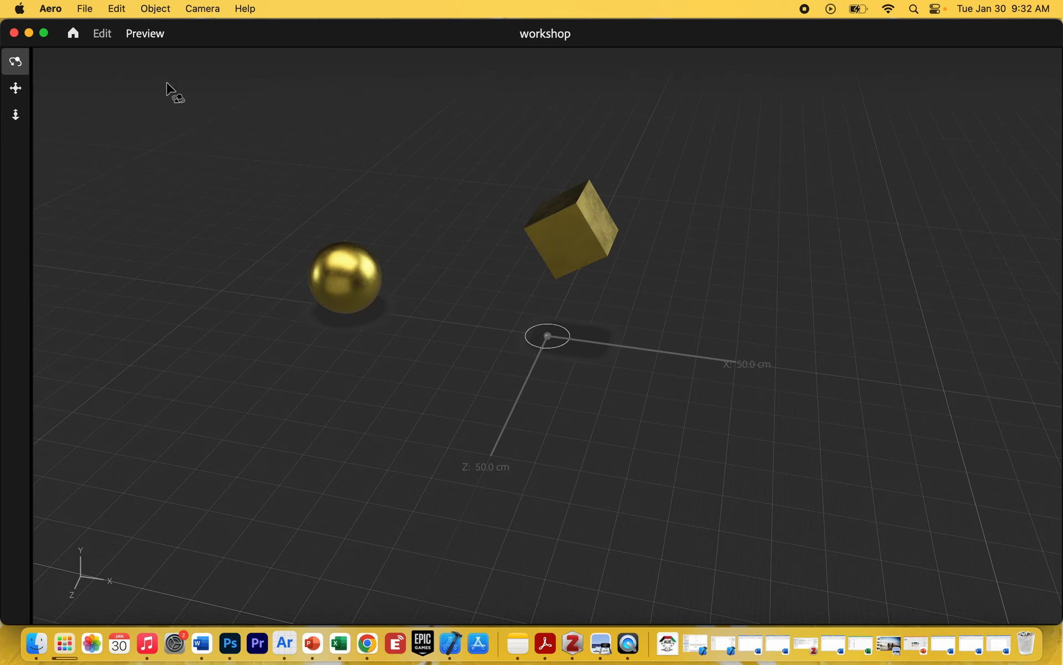
{"action": "left_click", "coordinate": [579, 240]}
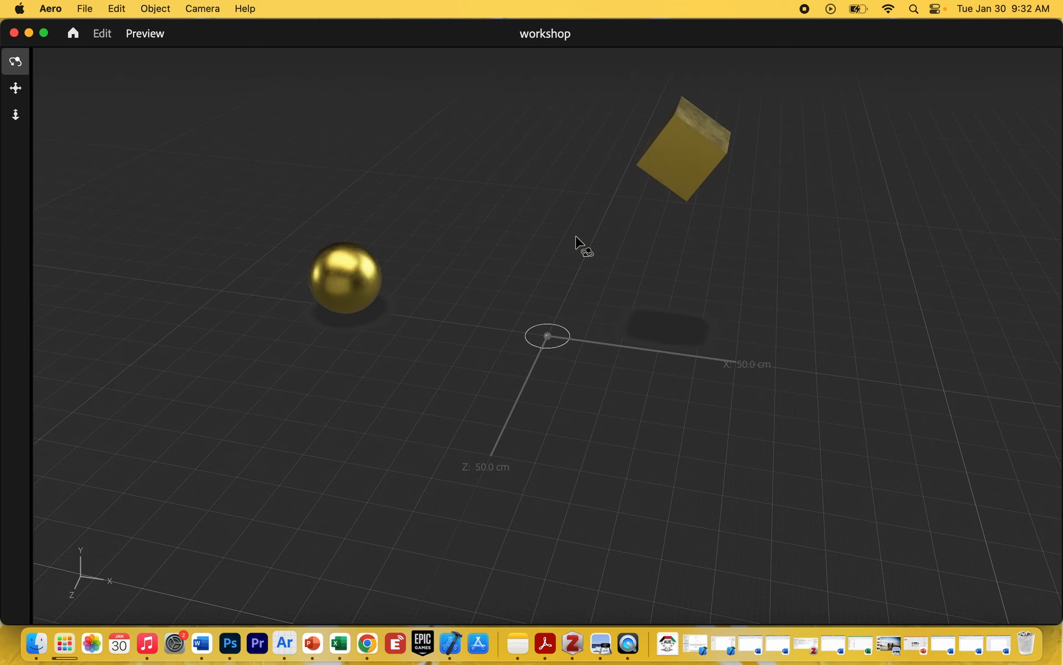
{"action": "left_click", "coordinate": [102, 33]}
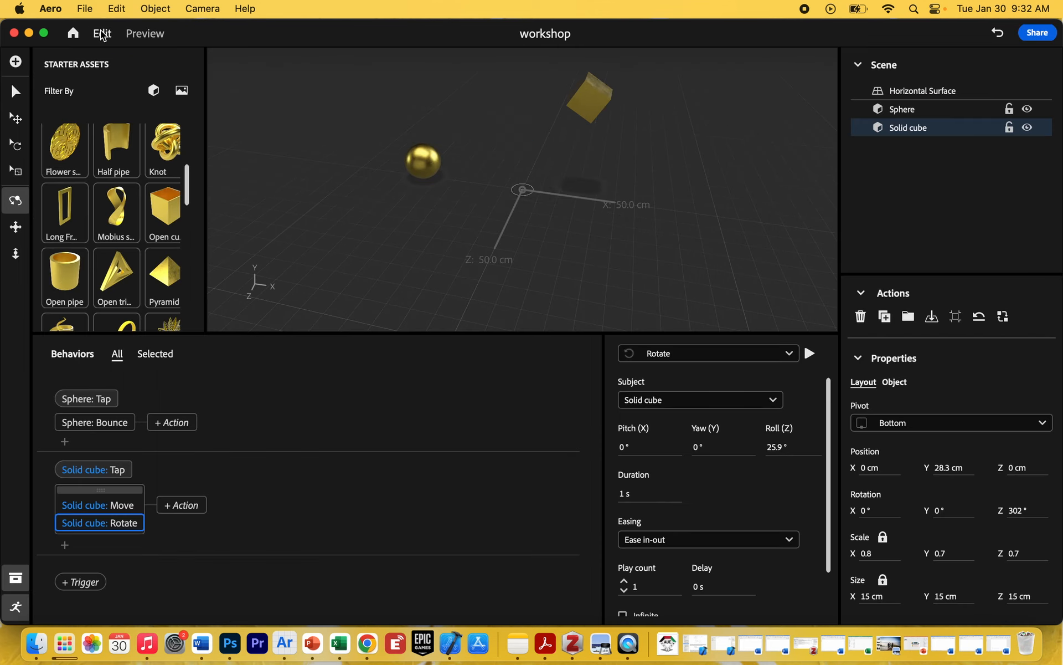
Set the cube's Rotate duration to 2 s and test the tap response in preview mode, returning to editing.
{"action": "left_click", "coordinate": [629, 493]}
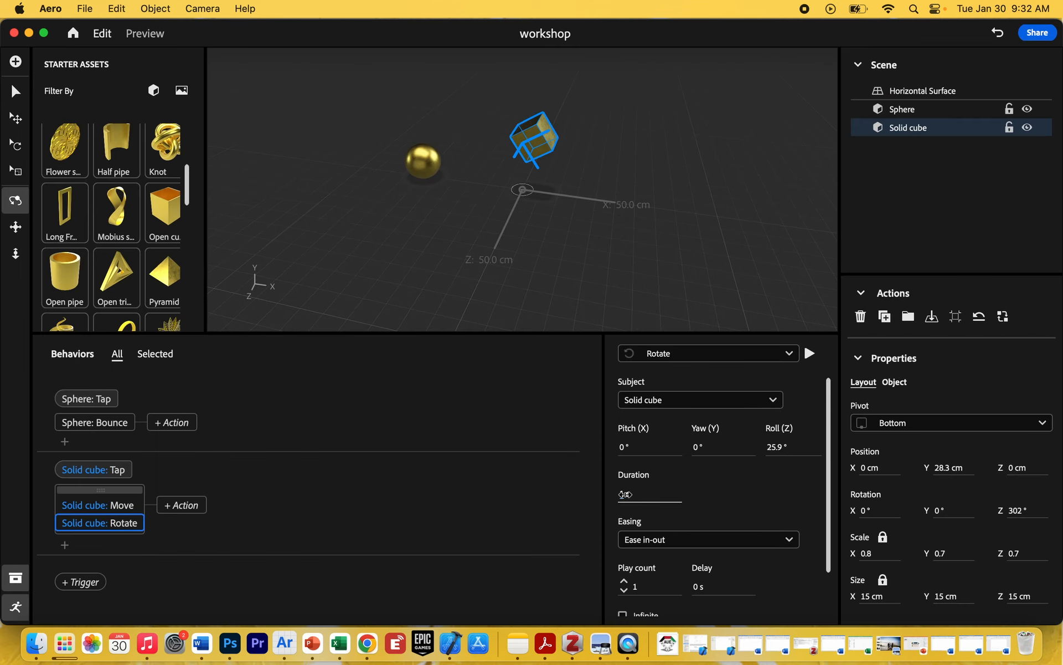
{"action": "left_click_drag", "start_coordinate": [629, 494], "coordinate": [636, 495]}
{"action": "left_click", "coordinate": [146, 33]}
{"action": "left_click", "coordinate": [563, 235]}
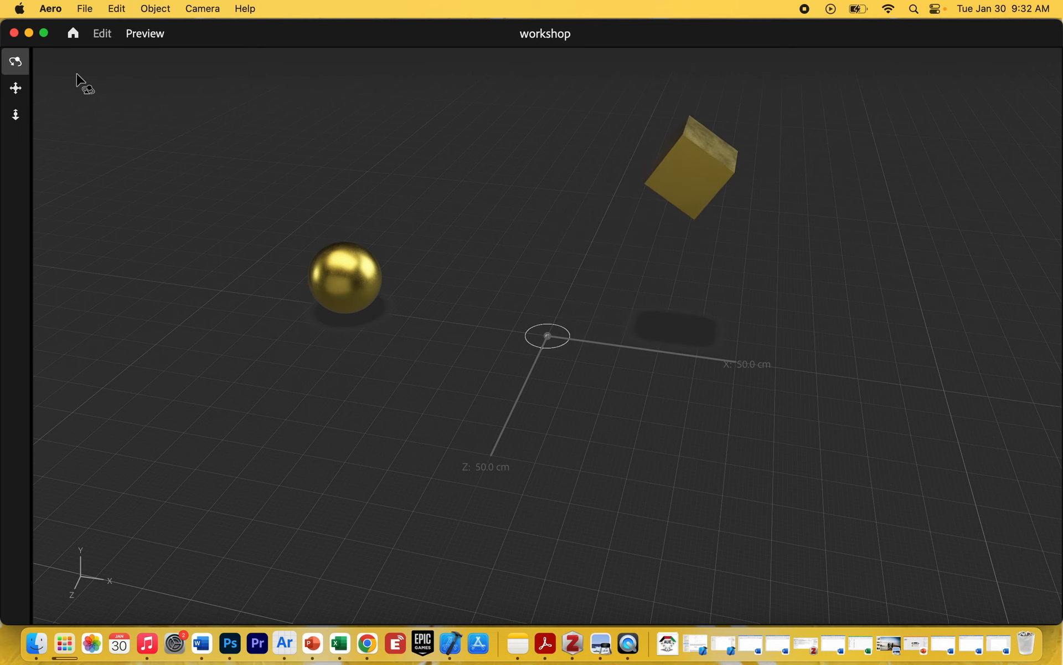
{"action": "left_click", "coordinate": [102, 35]}
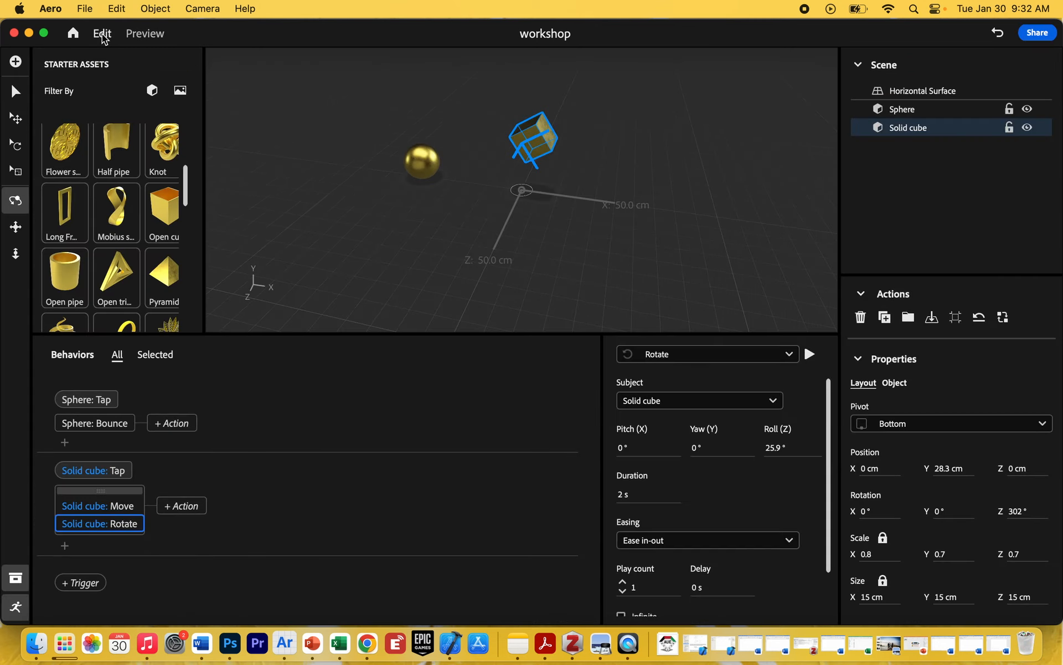
Add a Hide action following the cube's parallel Move and Rotate actions, with its easing set to Ease in-out.
{"action": "left_click", "coordinate": [187, 507]}
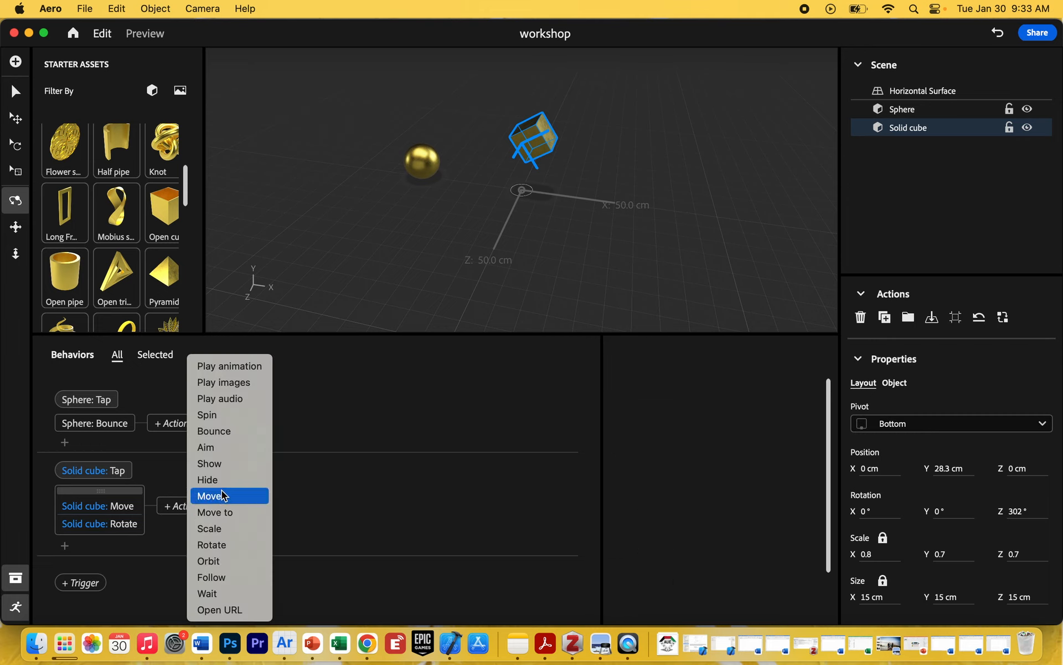
{"action": "left_click", "coordinate": [224, 481]}
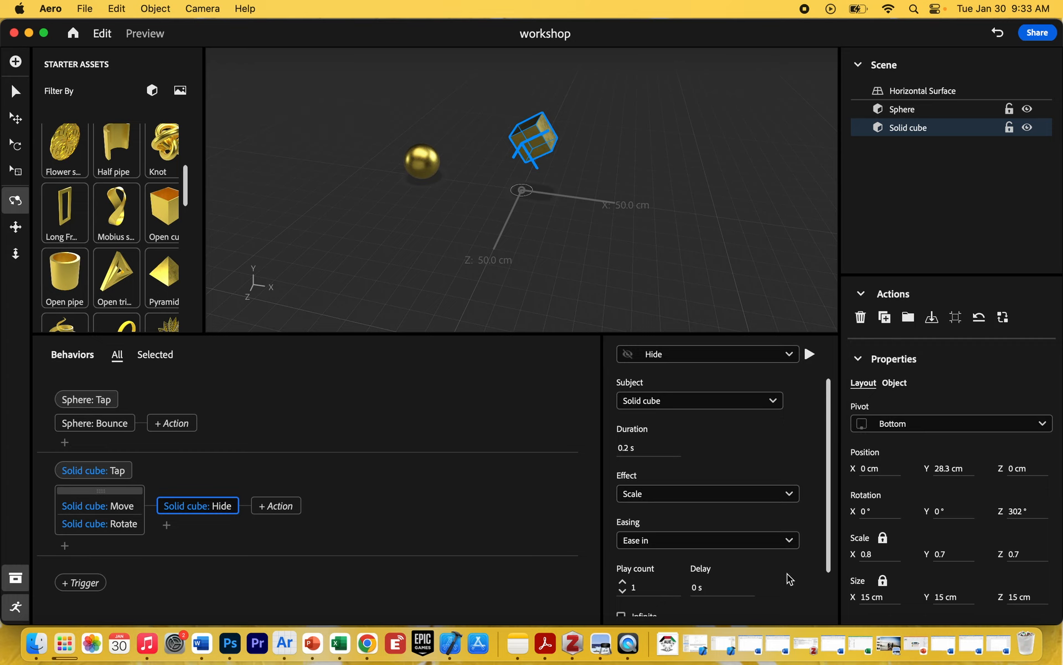
{"action": "left_click", "coordinate": [680, 542]}
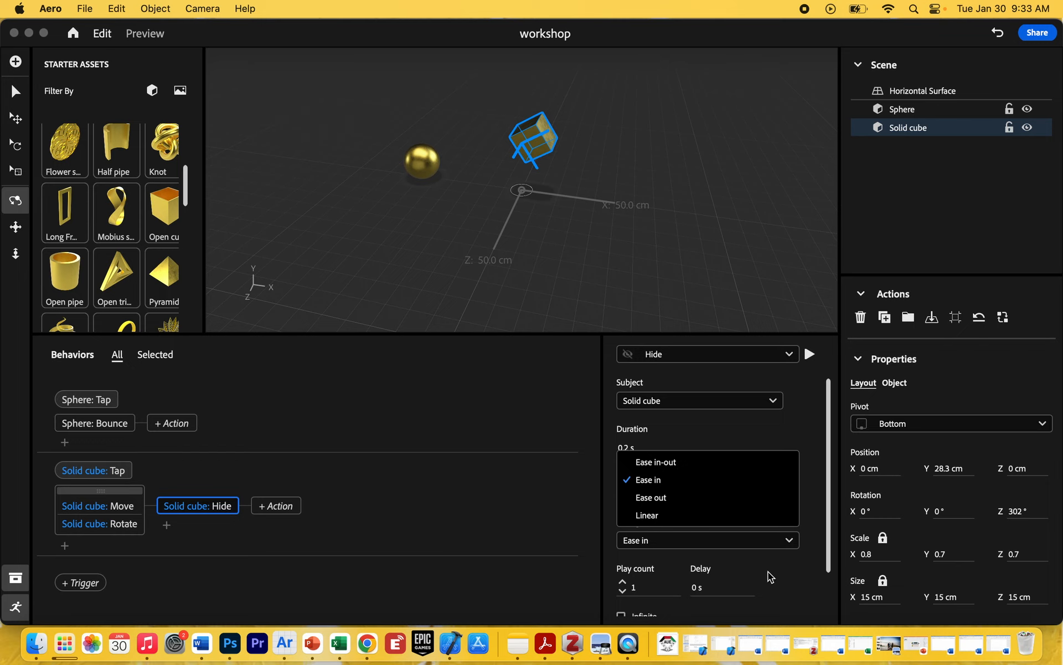
{"action": "left_click", "coordinate": [670, 495]}
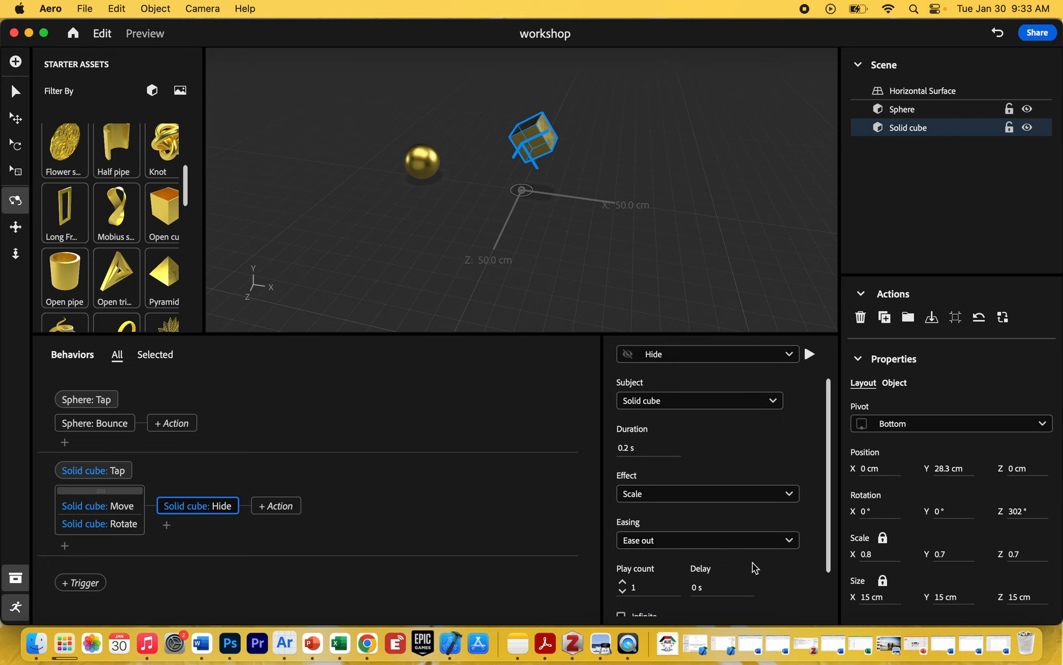
{"action": "left_click", "coordinate": [790, 540]}
{"action": "left_click", "coordinate": [674, 462]}
Set the Hide action's effect to Fade and its duration to 0.9 s, and play the action.
{"action": "left_click", "coordinate": [723, 492]}
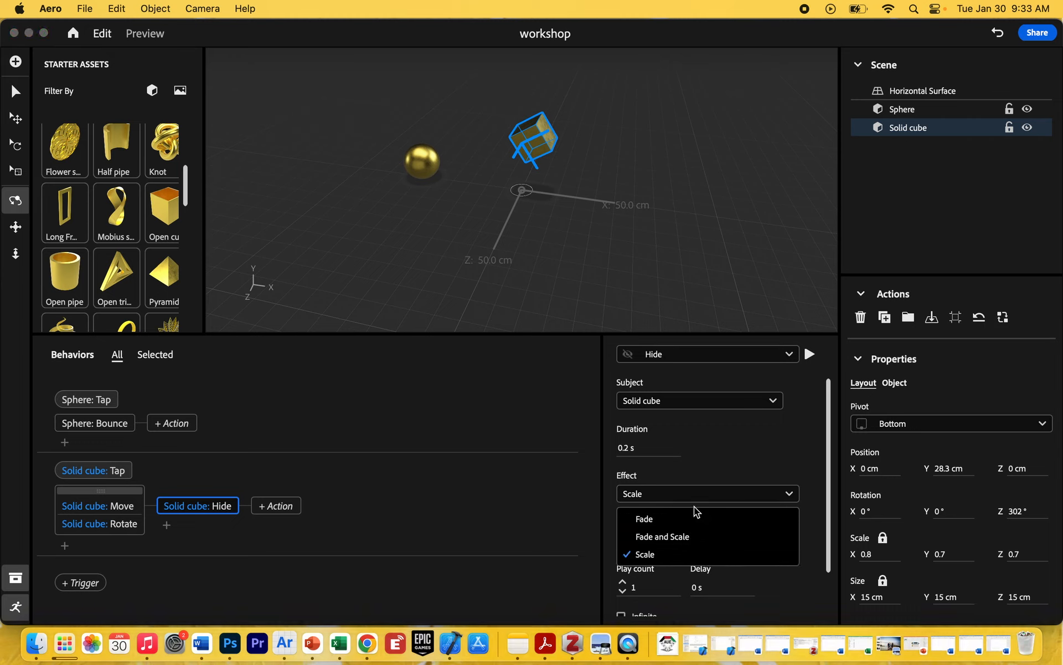
{"action": "left_click", "coordinate": [670, 517]}
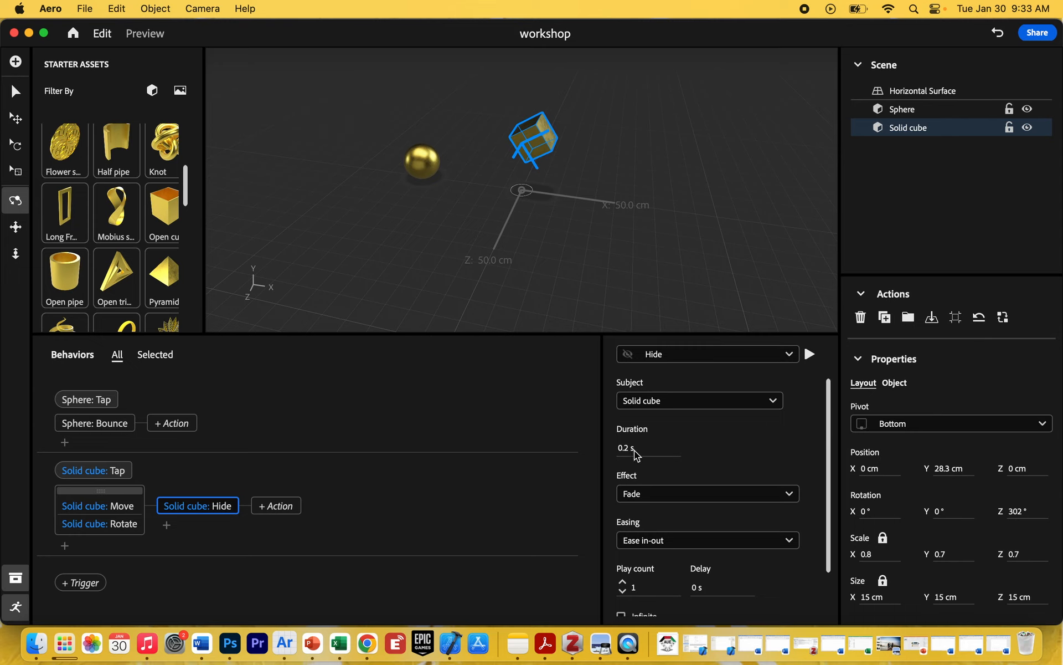
{"action": "left_click_drag", "start_coordinate": [629, 449], "coordinate": [634, 450]}
{"action": "left_click", "coordinate": [810, 355]}
Test the cube's full move, rotate and hide sequence by tapping it in preview mode, and return to editing.
{"action": "left_click", "coordinate": [149, 33]}
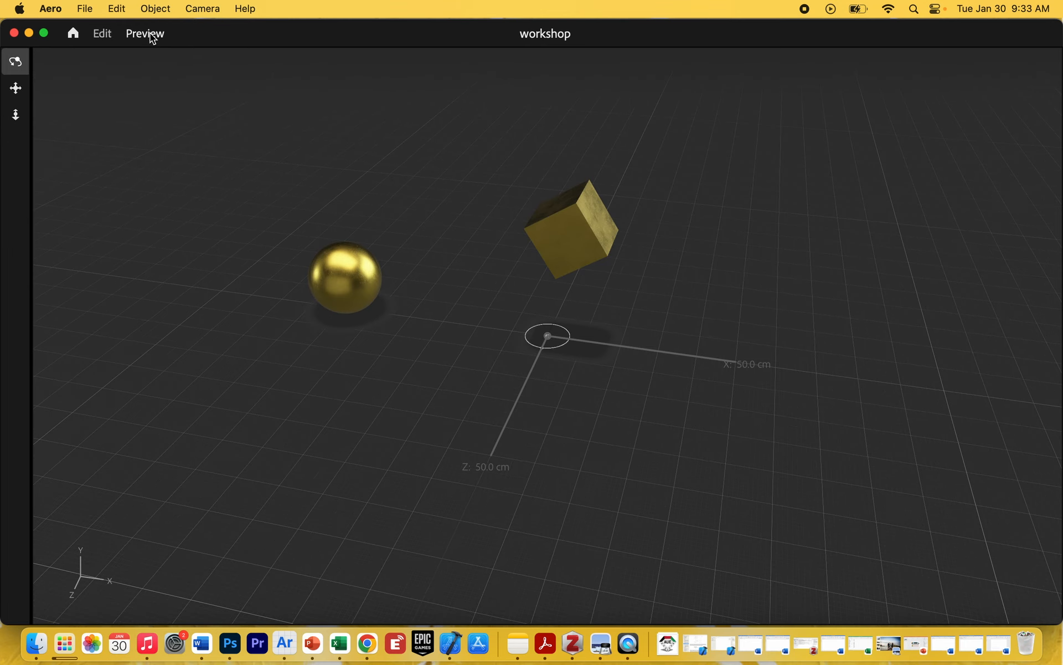
{"action": "left_click", "coordinate": [581, 242]}
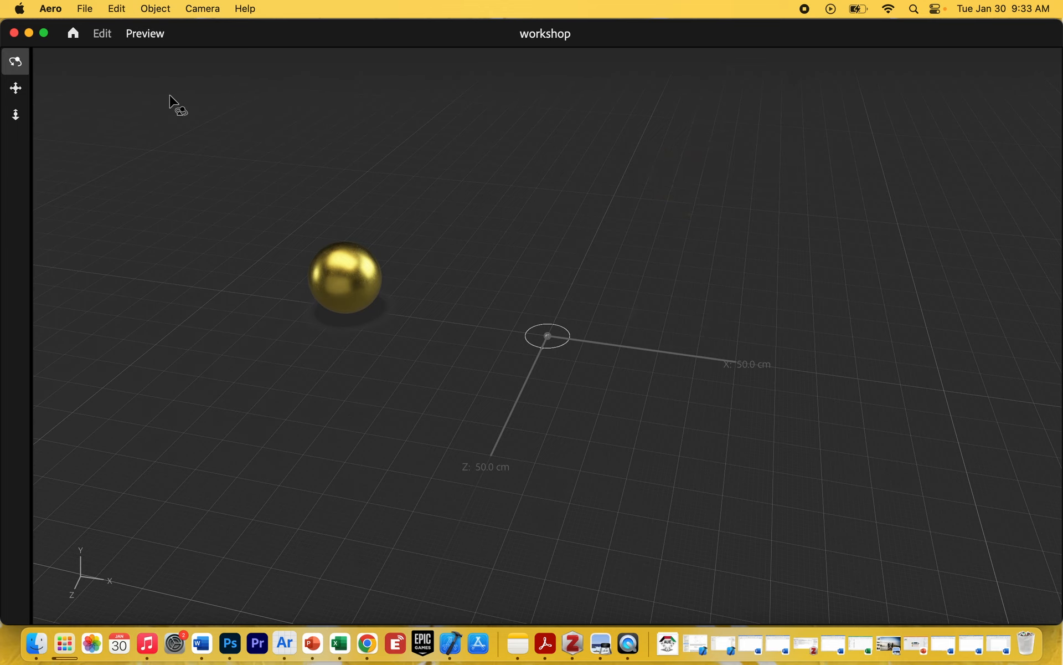
{"action": "left_click", "coordinate": [105, 33]}
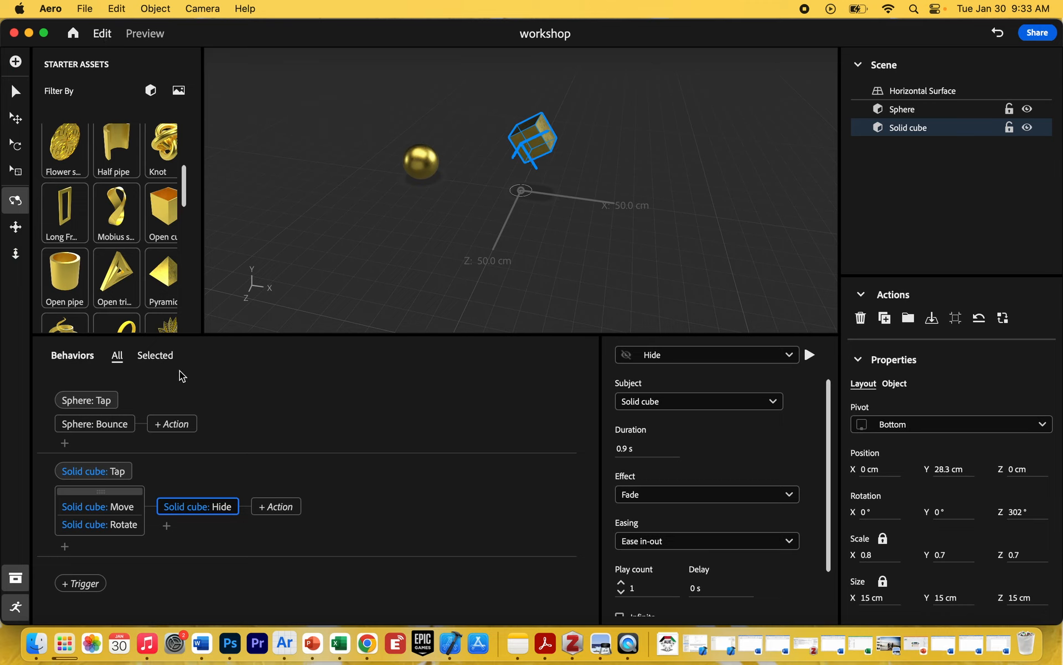